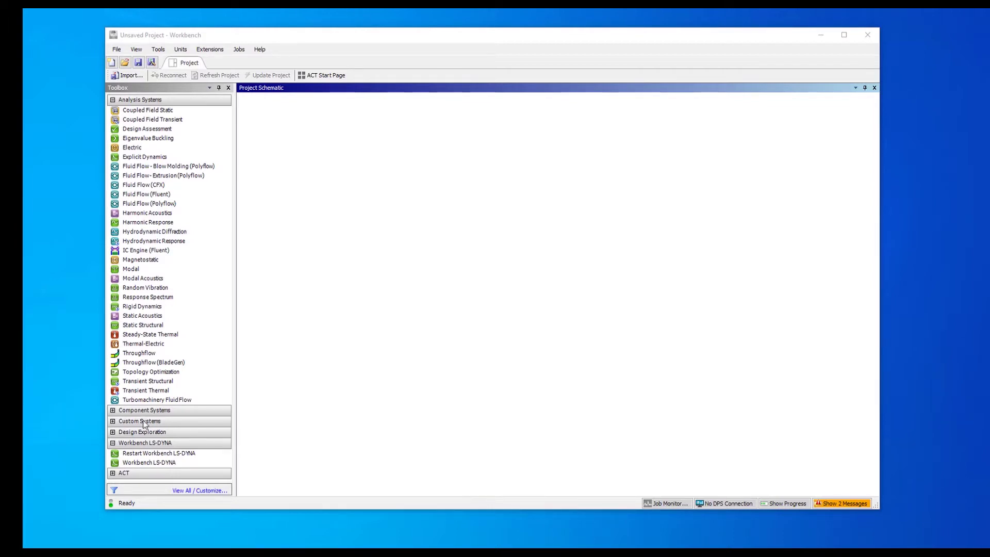
- Add a Workbench LS-DYNA system and rename its Structural Steel material to A36
double_click(165, 462)
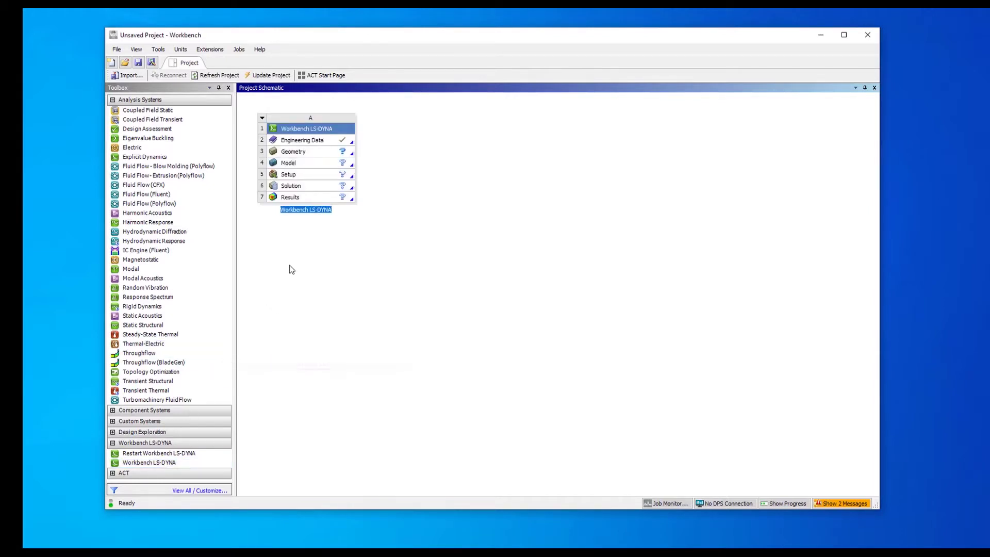
double_click(311, 143)
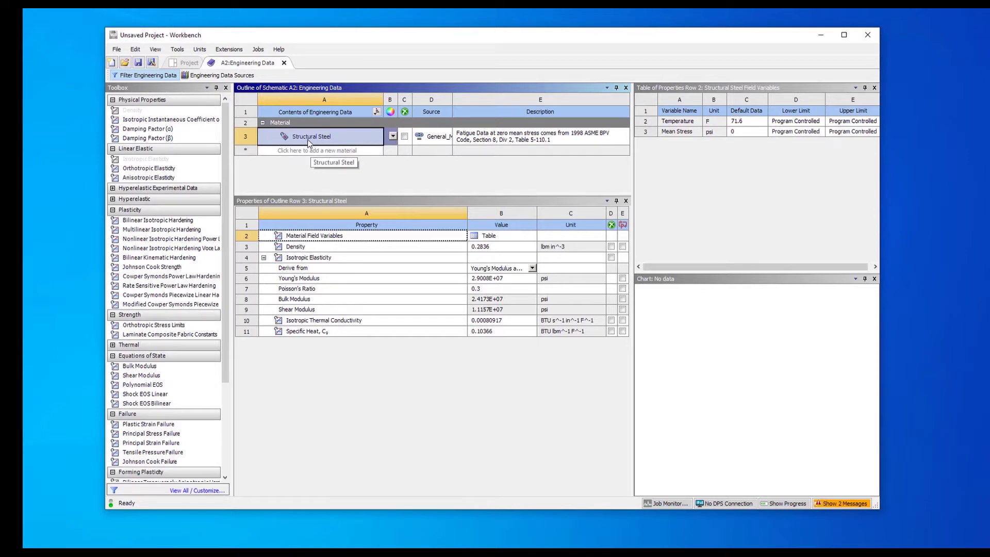
double_click(304, 139)
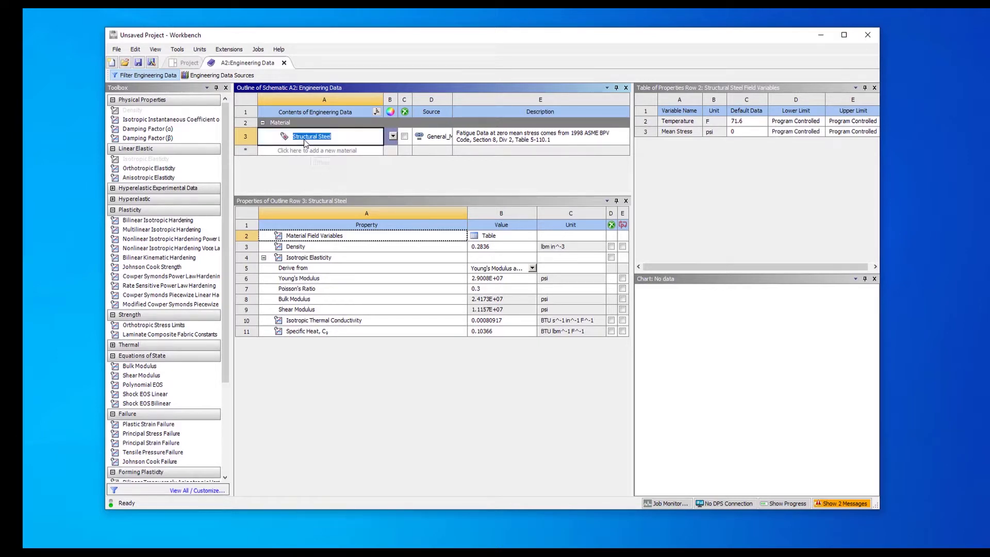
text(A36)
- Give A36 Multilinear Isotropic Hardening and paste in the ten-point strain–stress table
click(170, 232)
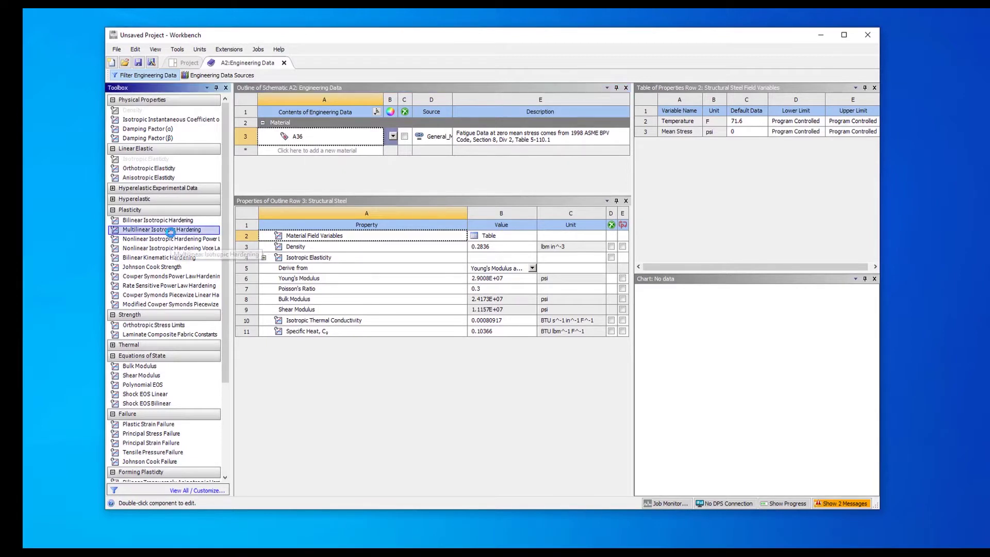
drag(170, 232, 343, 317)
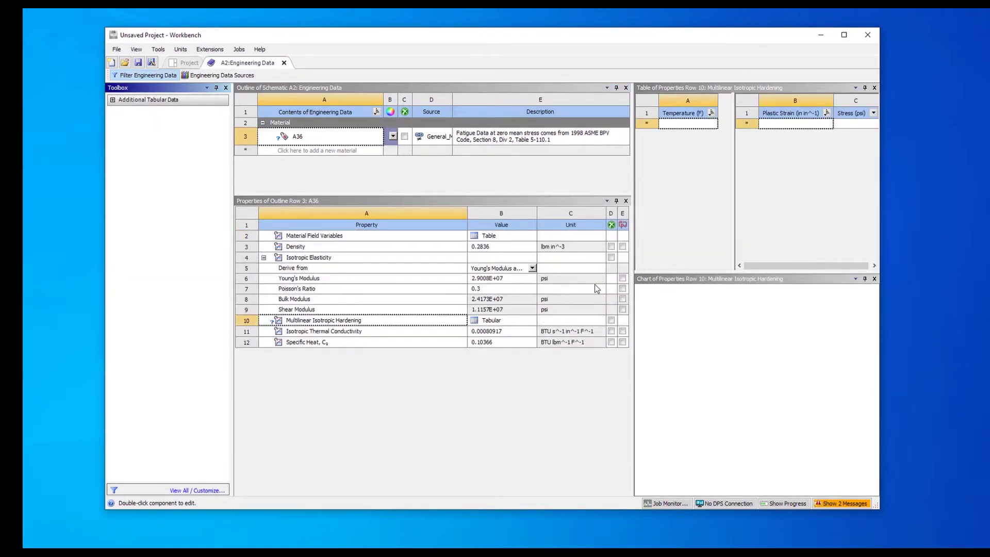
click(763, 124)
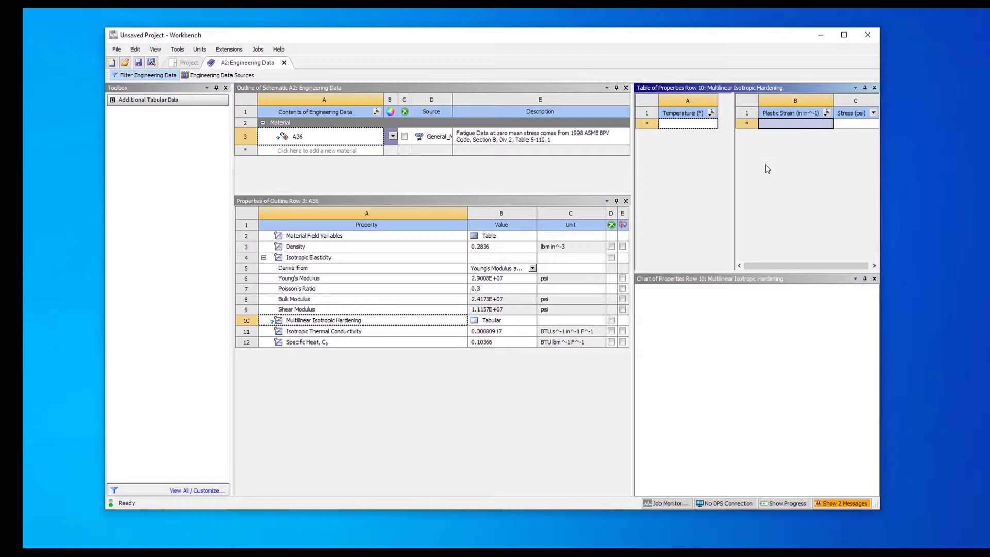
key(ctrl+v)
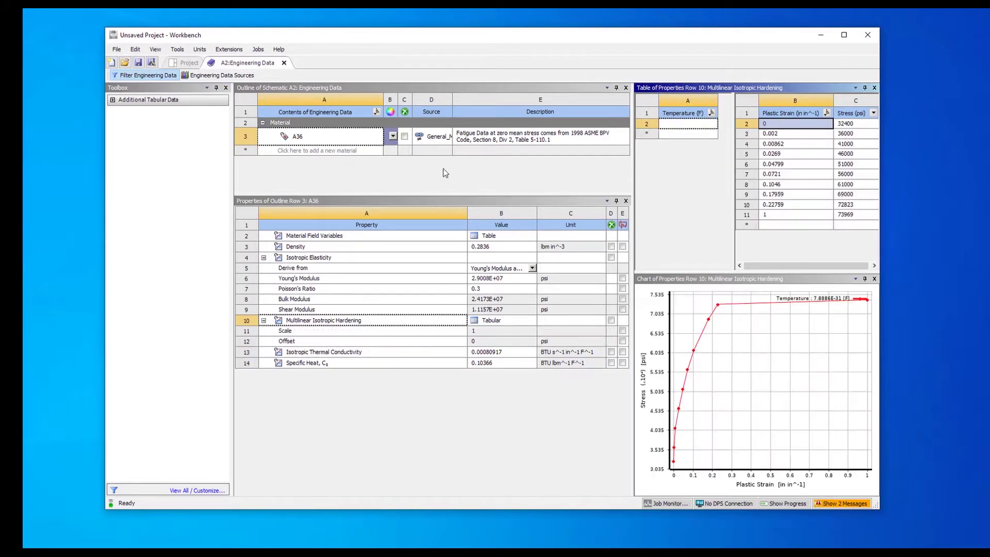
- Create a material named concrete with Density and Isotropic Elasticity properties
click(317, 151)
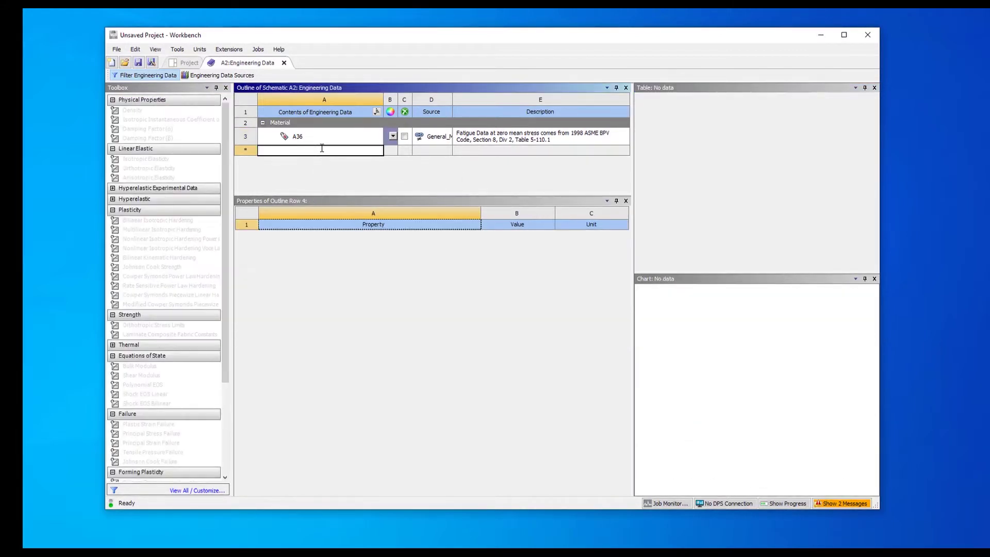
text(concrete)
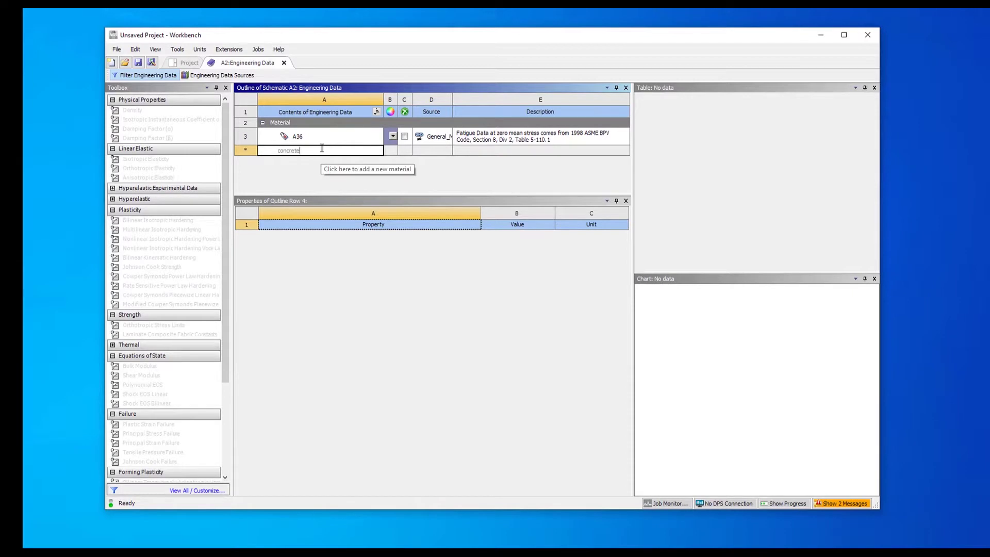
key(Return)
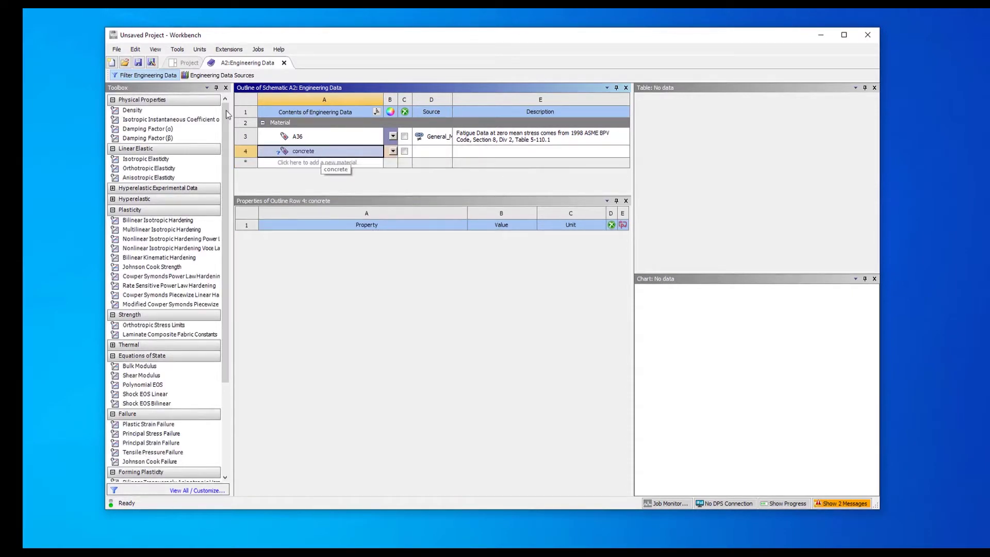
double_click(149, 109)
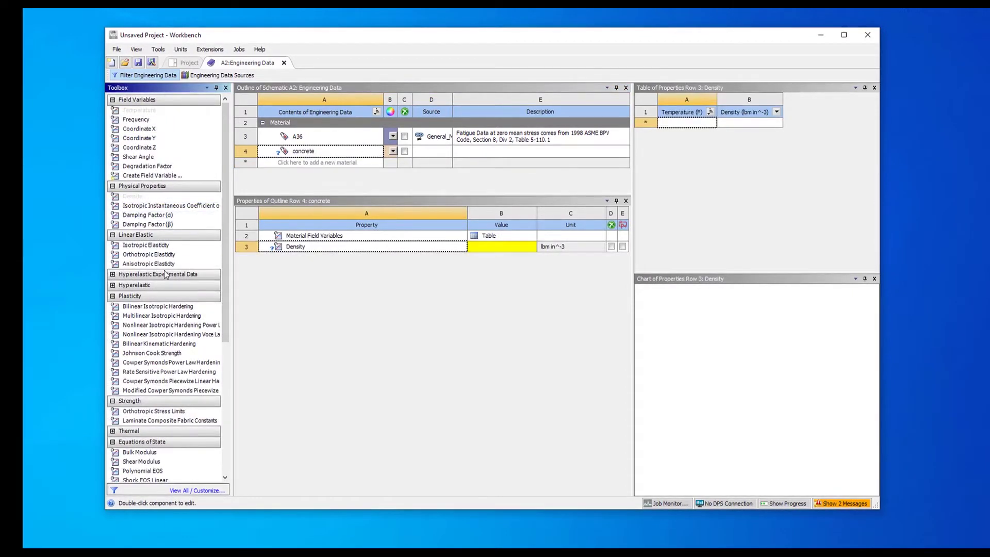
double_click(154, 246)
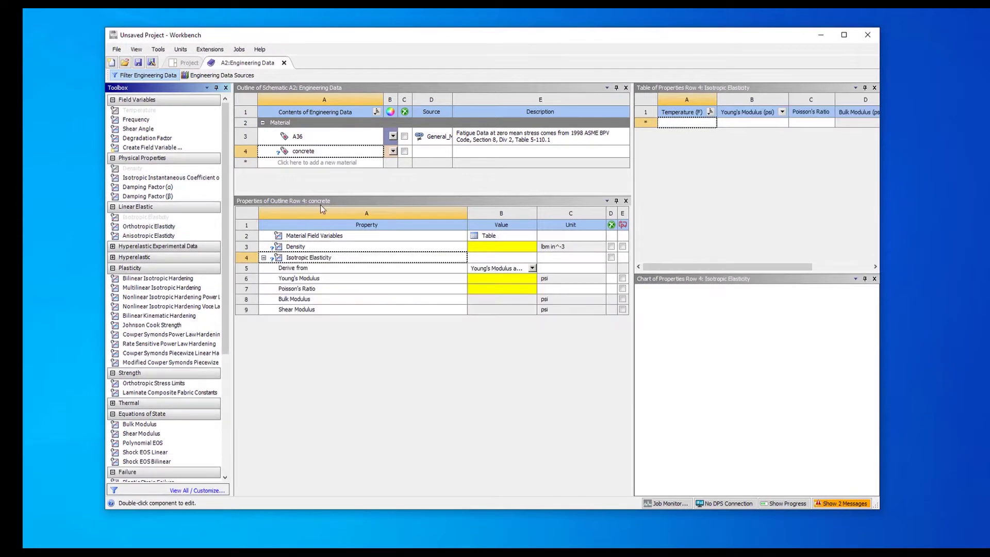
- Enter concrete density 0.085, Young's modulus 3E+06 psi and Poisson's ratio 0.2
click(475, 245)
text(0.085)
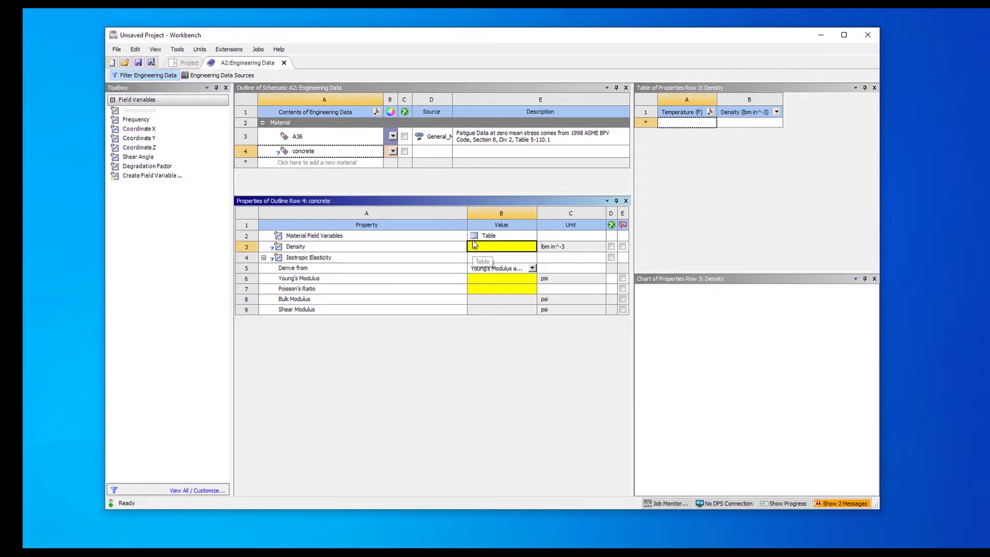
key(Return)
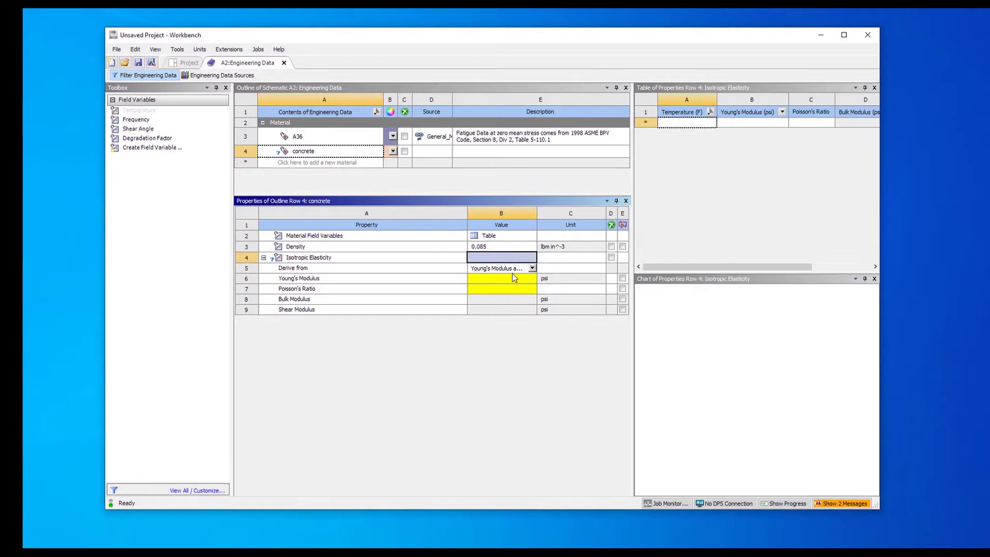
click(510, 278)
text(3e6)
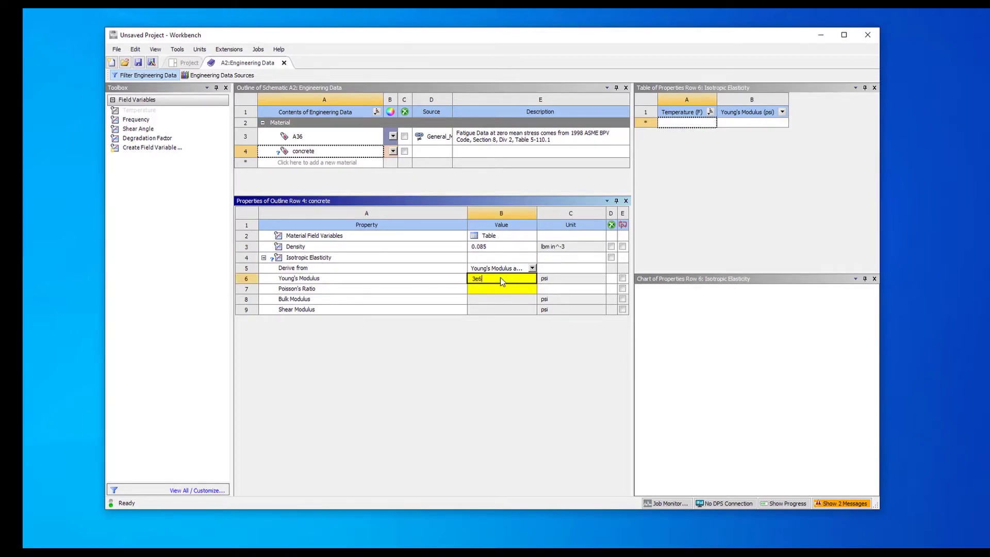
key(Return)
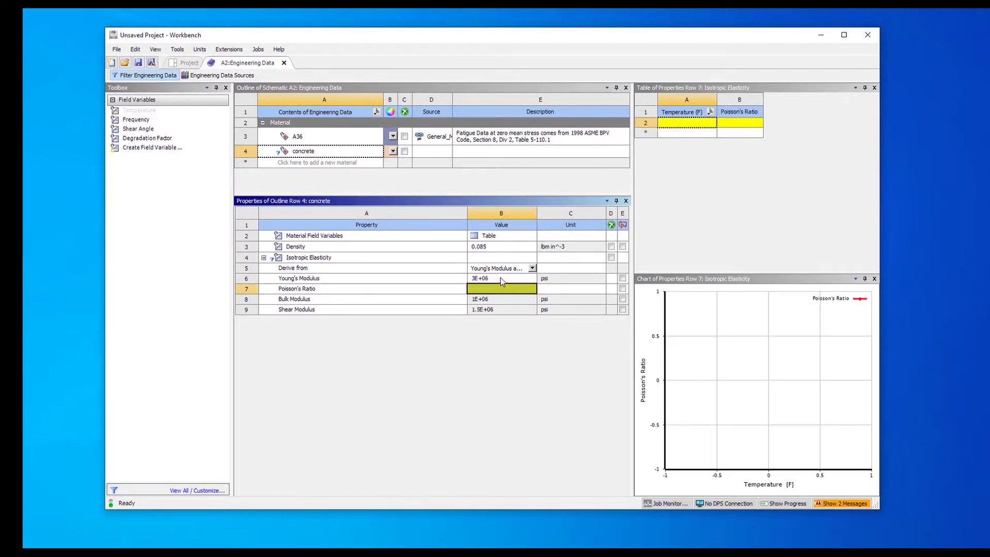
text(.2)
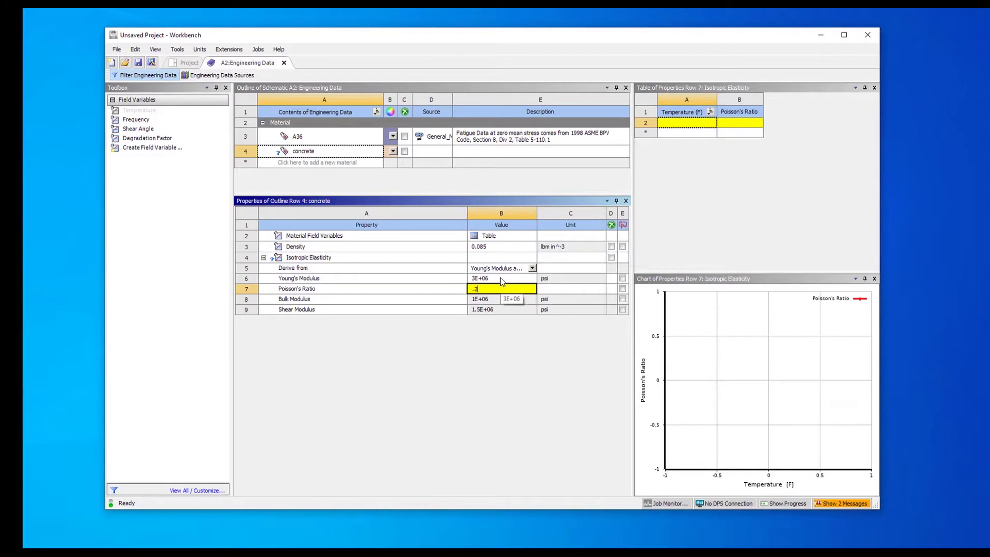
key(Return)
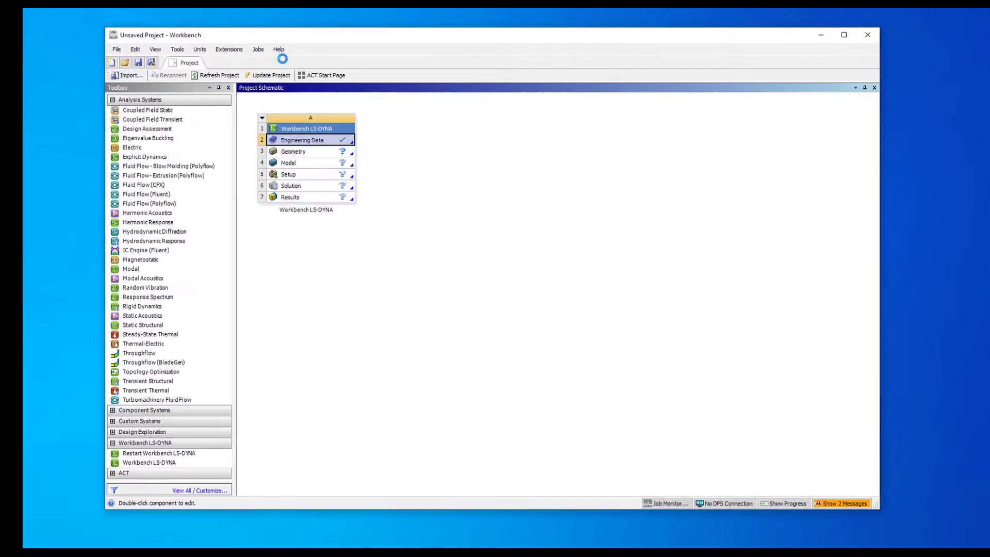
- Import water tower.scdoc as the system's geometry and launch the model in Mechanical
click(284, 62)
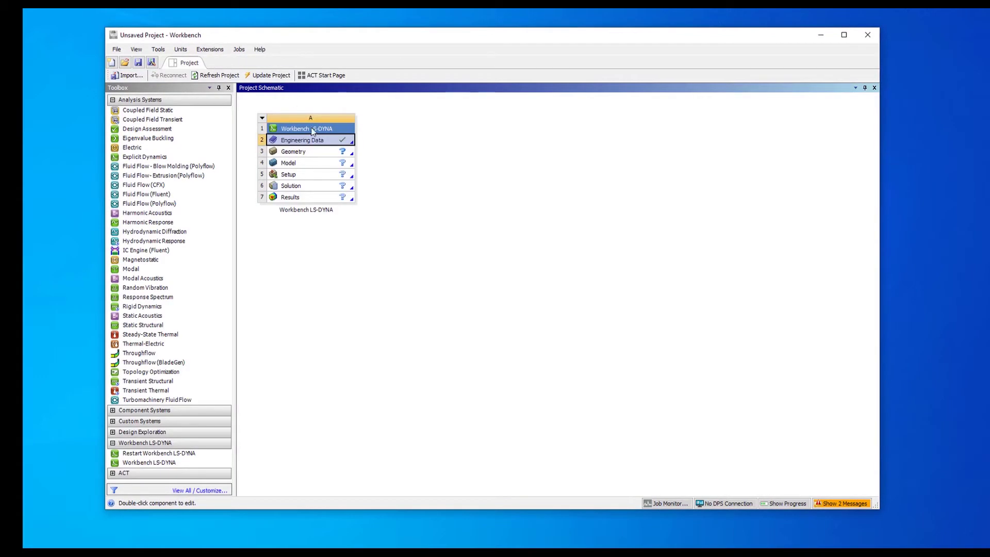
right_click(331, 154)
mouse_move(429, 185)
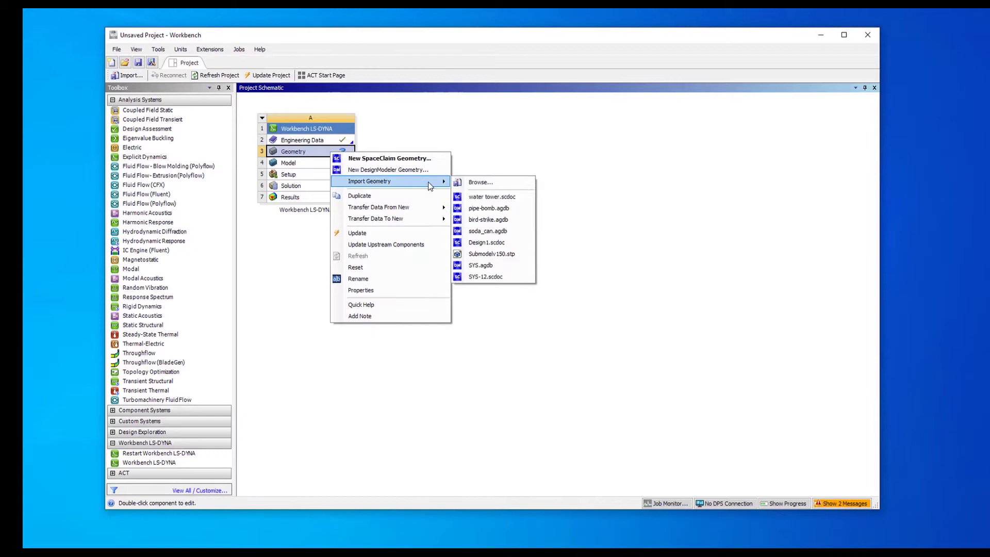
click(483, 198)
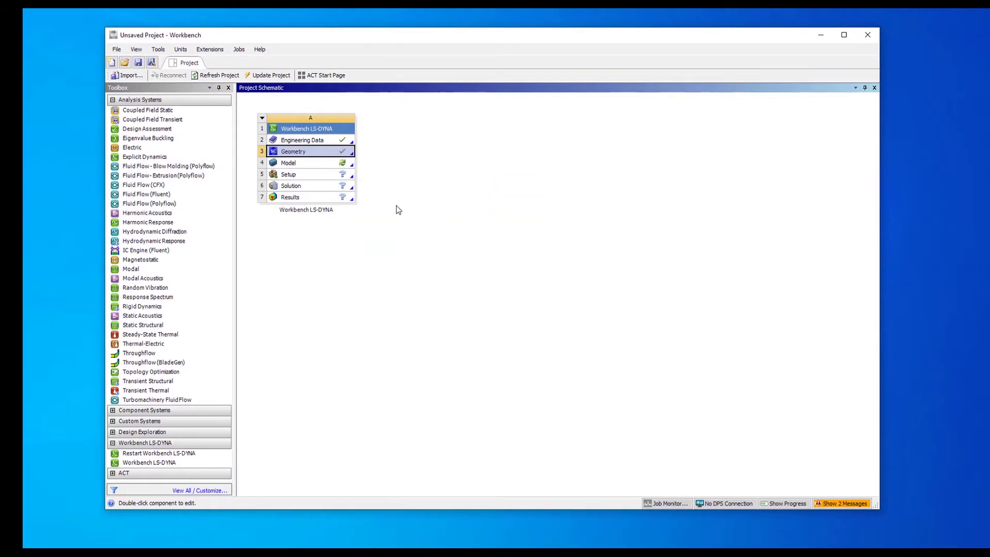
double_click(312, 167)
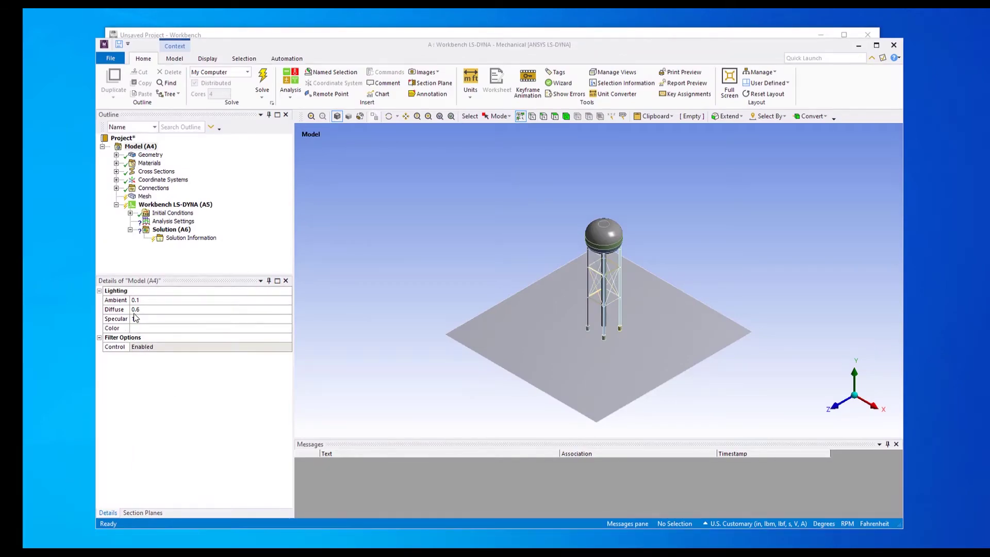
- Select the four foundation solids and change their material from A36 to concrete
click(116, 154)
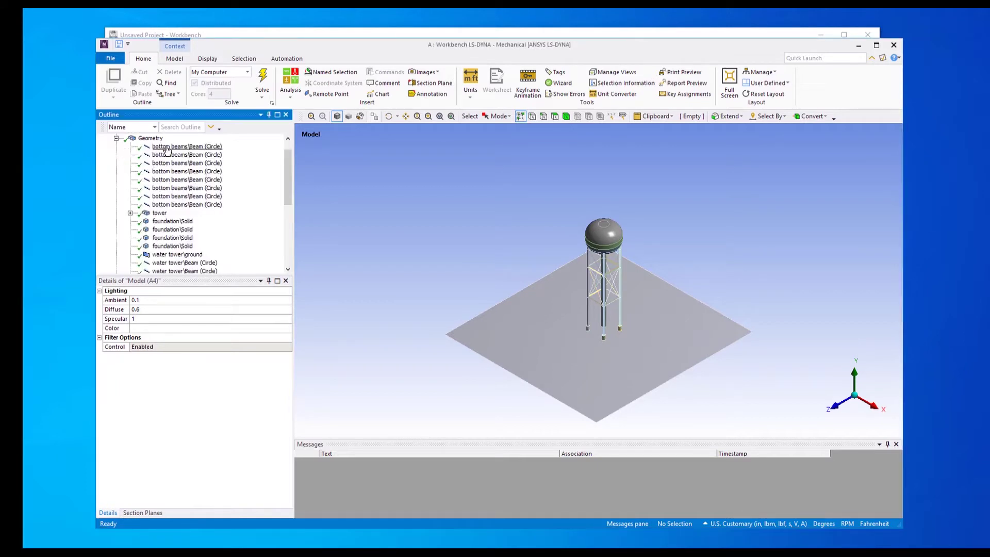
click(167, 147)
click(168, 164)
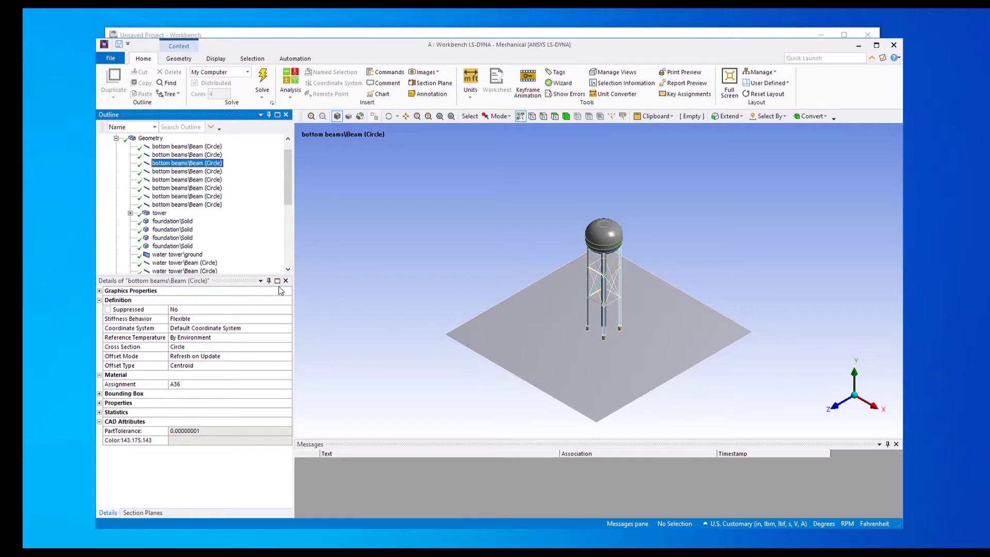
click(173, 221)
shift+click(179, 247)
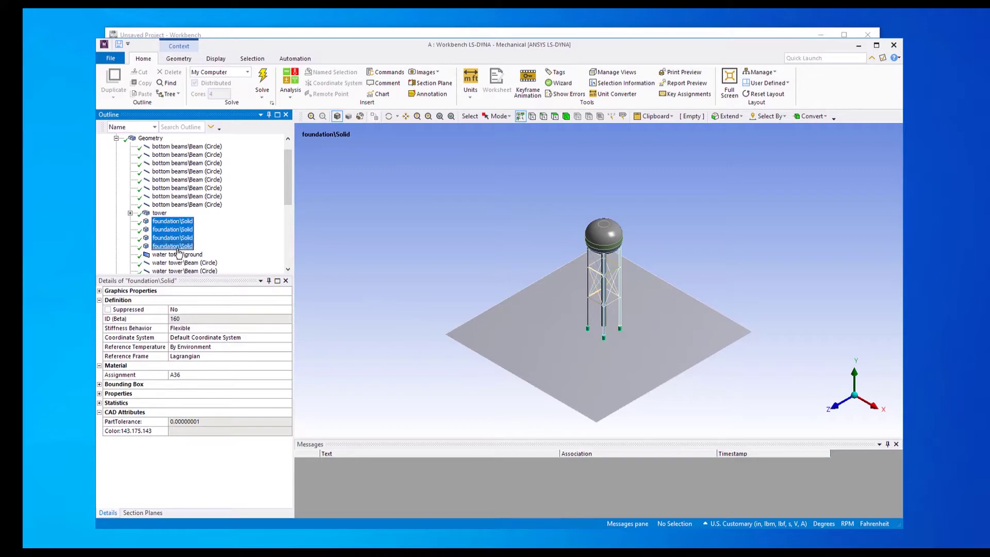
middle_drag(515, 347, 535, 320)
right_drag(562, 267, 649, 369)
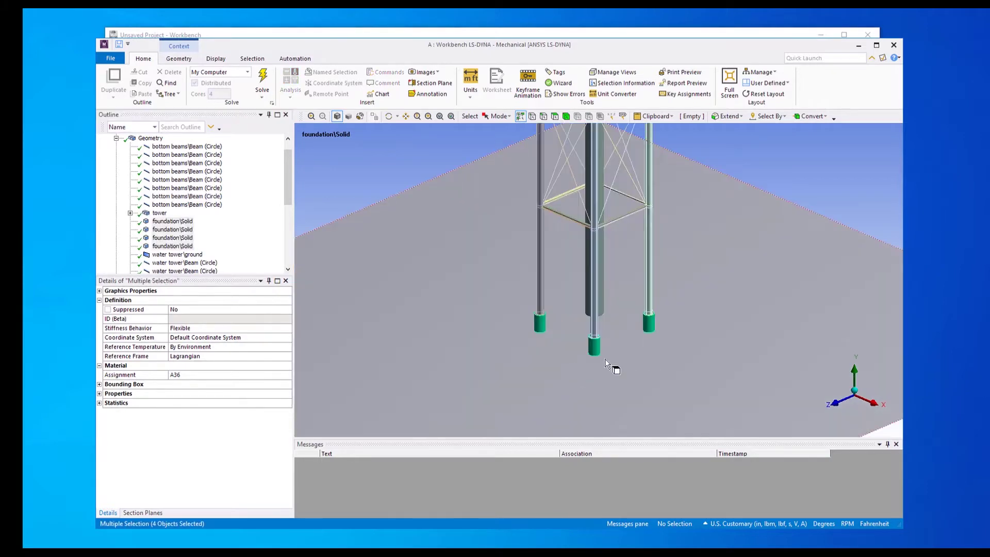
middle_drag(614, 366, 521, 359)
click(278, 375)
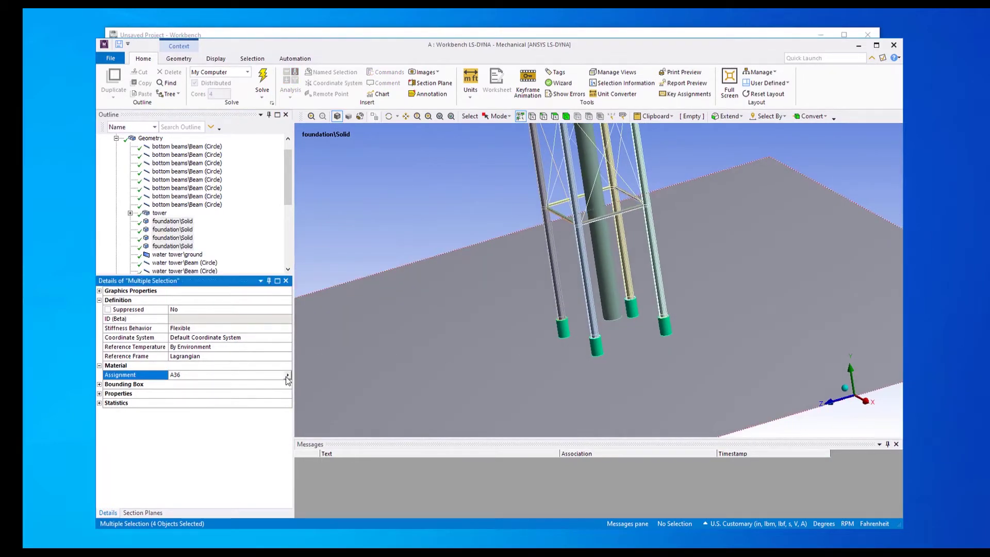
click(273, 375)
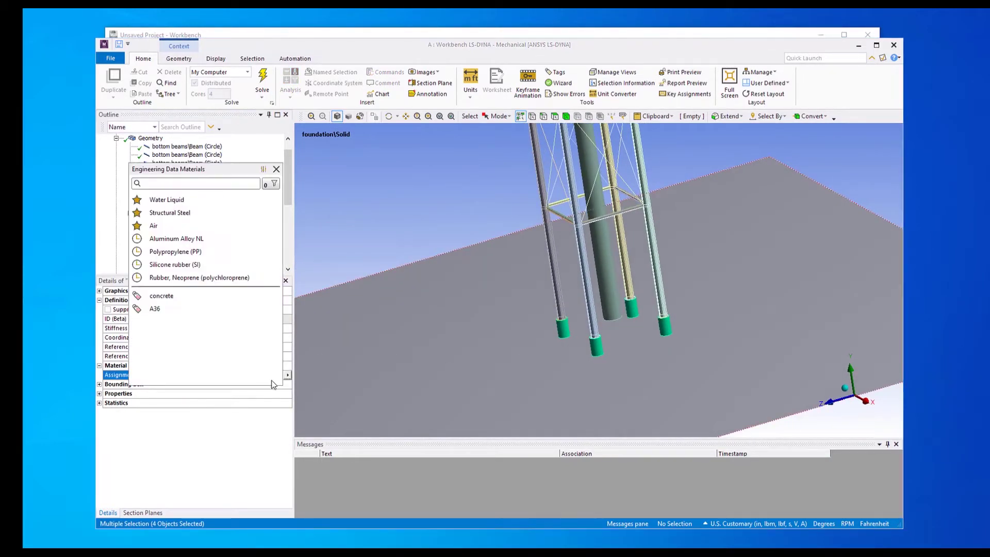
click(161, 296)
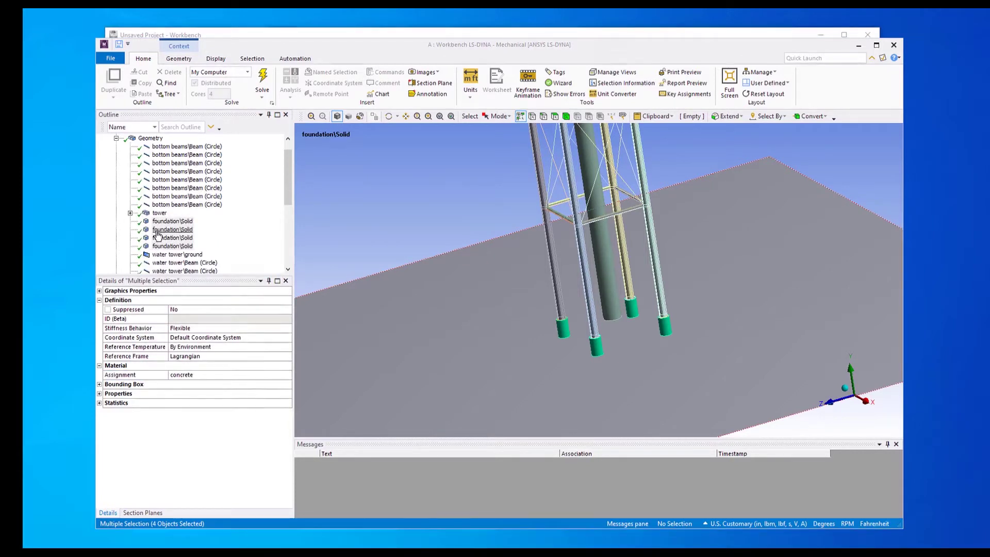
- Set the water tower\ground plate's Stiffness Behavior to Rigid
click(179, 254)
scroll(459, 291, down, 6)
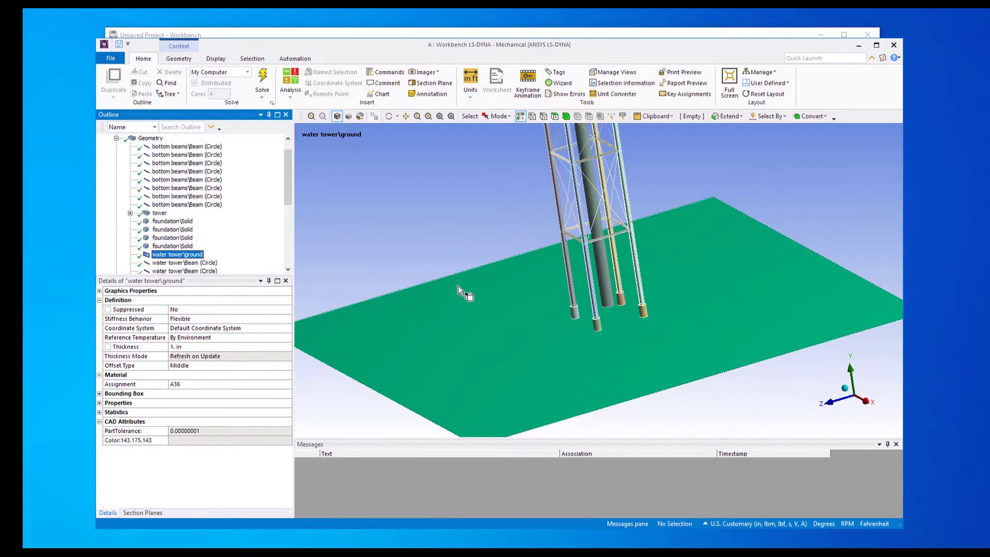
middle_drag(497, 345, 542, 267)
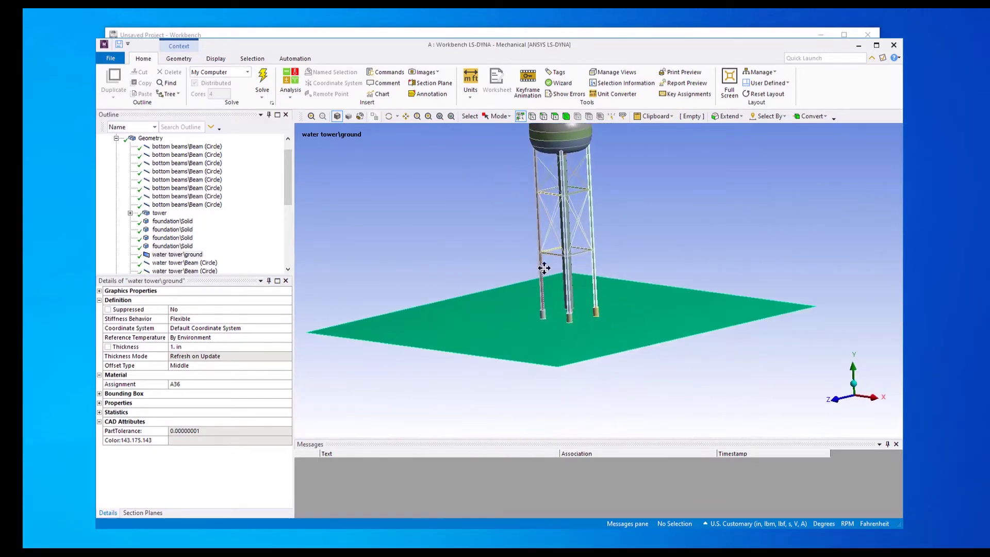
click(181, 255)
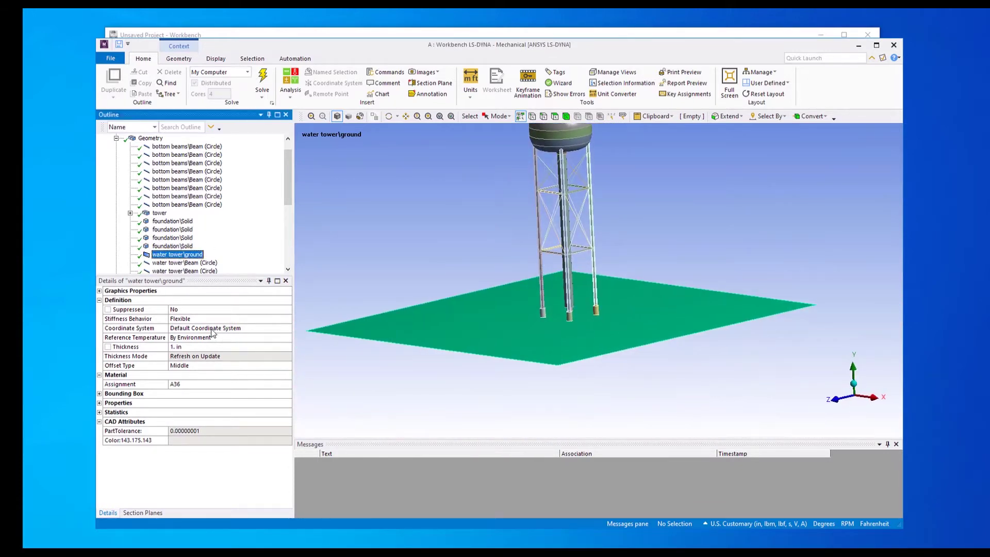
click(278, 319)
click(287, 319)
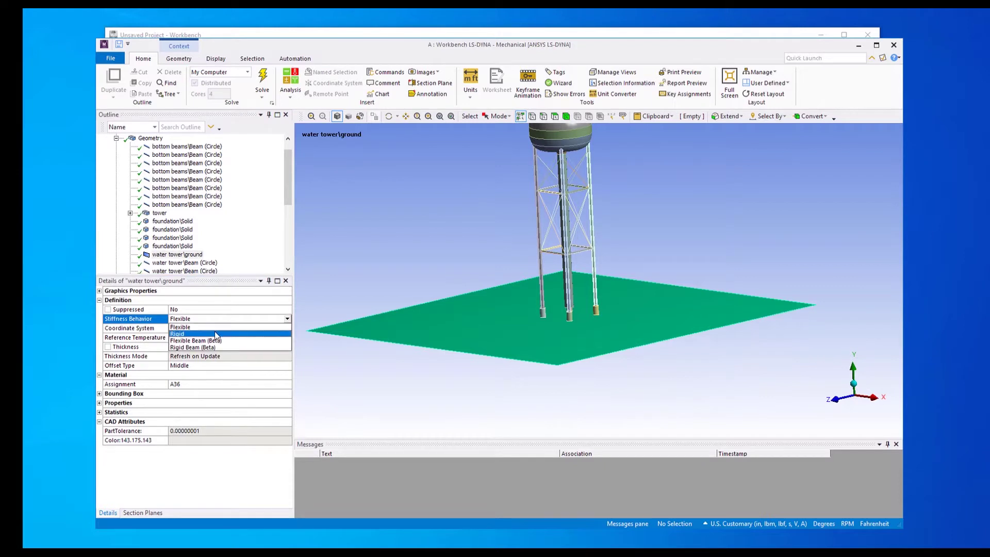
click(214, 330)
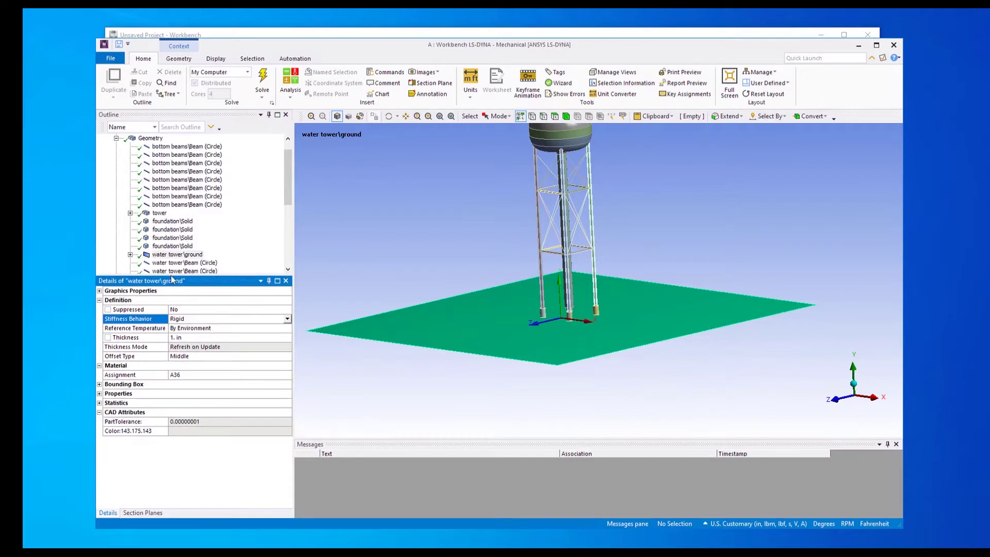
click(150, 138)
scroll(503, 299, down, 2)
ctrl+middle_drag(558, 250, 536, 291)
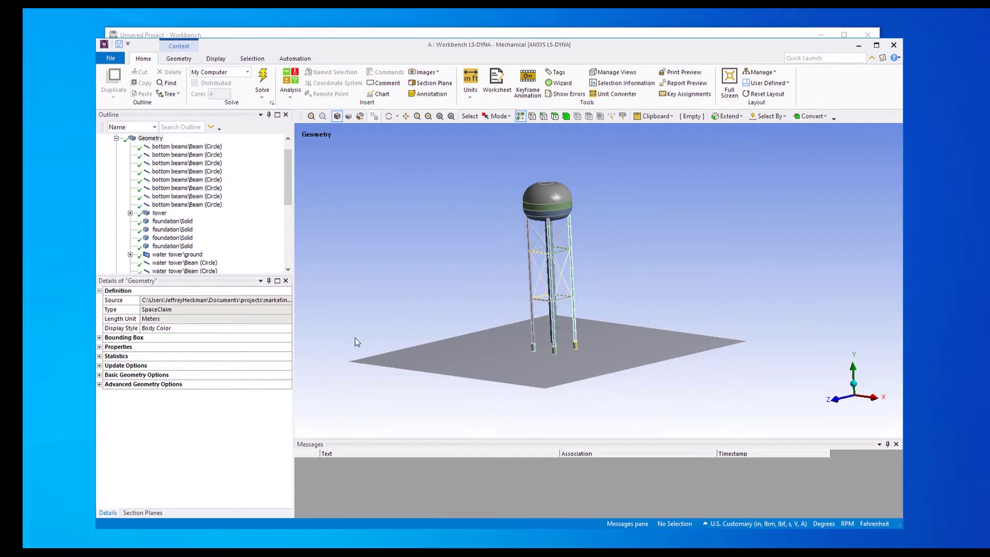
shift+middle_drag(355, 340, 431, 302)
ctrl+middle_drag(460, 247, 512, 345)
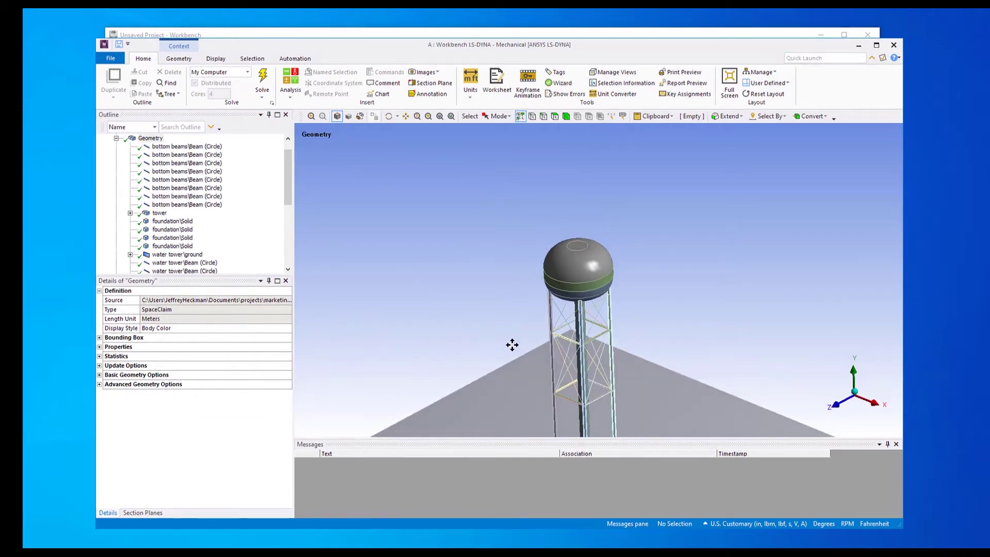
- Hide the tank's upper half and box-zoom onto the exposed bowl
click(561, 270)
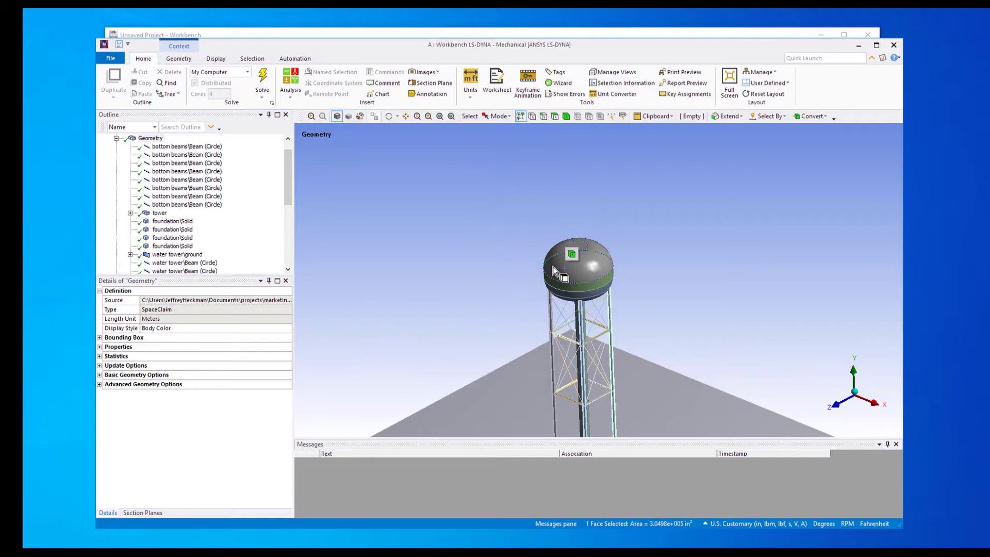
right_click(567, 277)
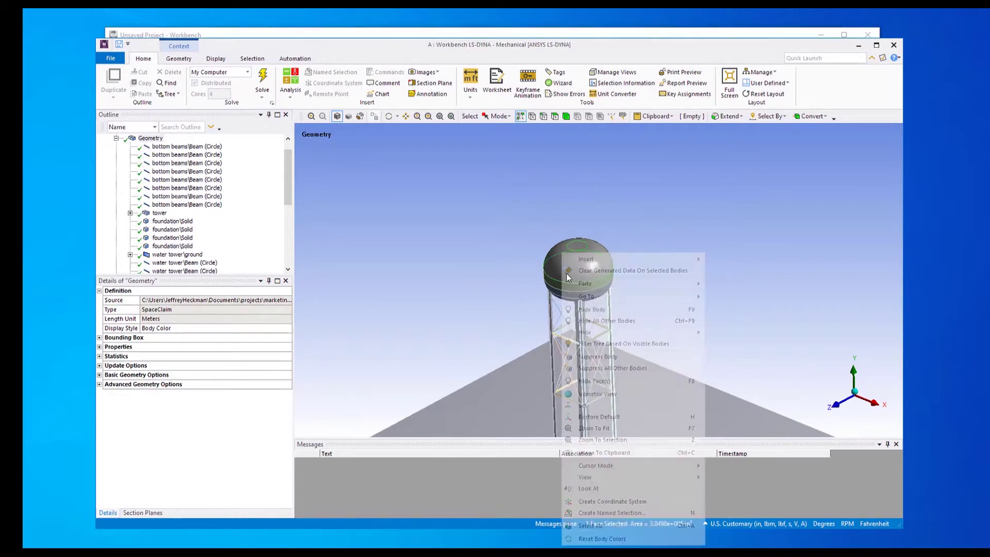
click(591, 309)
click(554, 116)
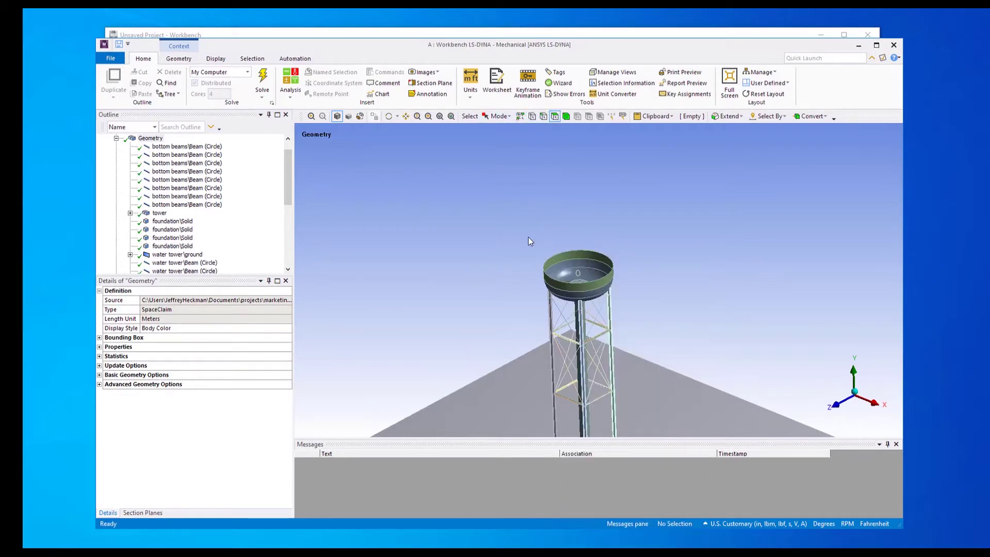
right_drag(536, 252, 603, 313)
- Add a 2e+06 lbm point mass on the bowl's bottom and rim faces
click(642, 286)
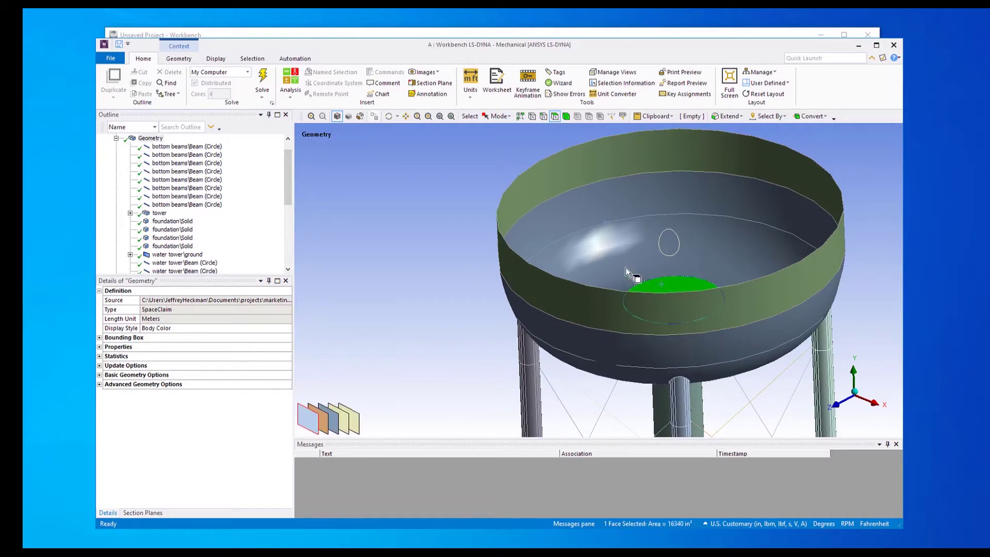
ctrl+click(537, 178)
right_click(537, 178)
mouse_move(644, 184)
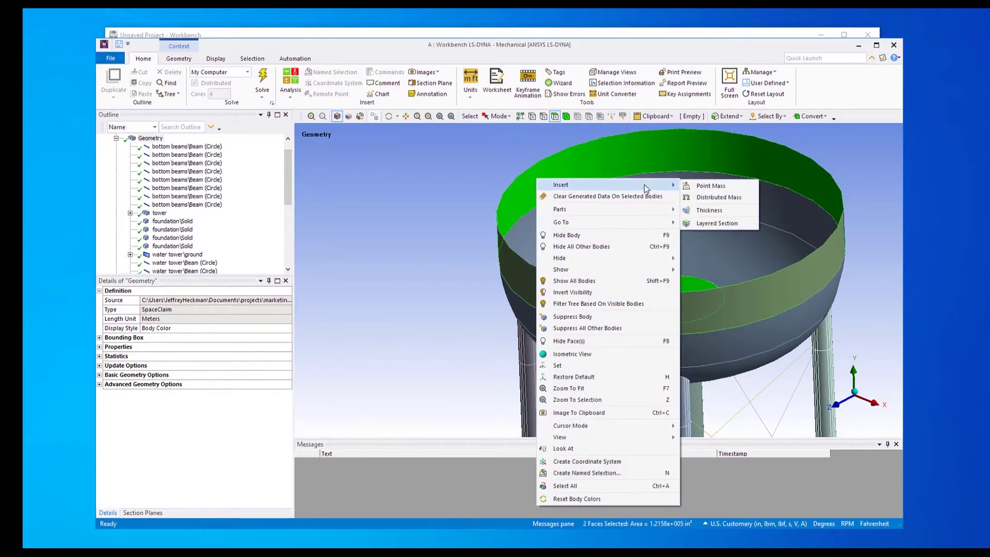
click(706, 184)
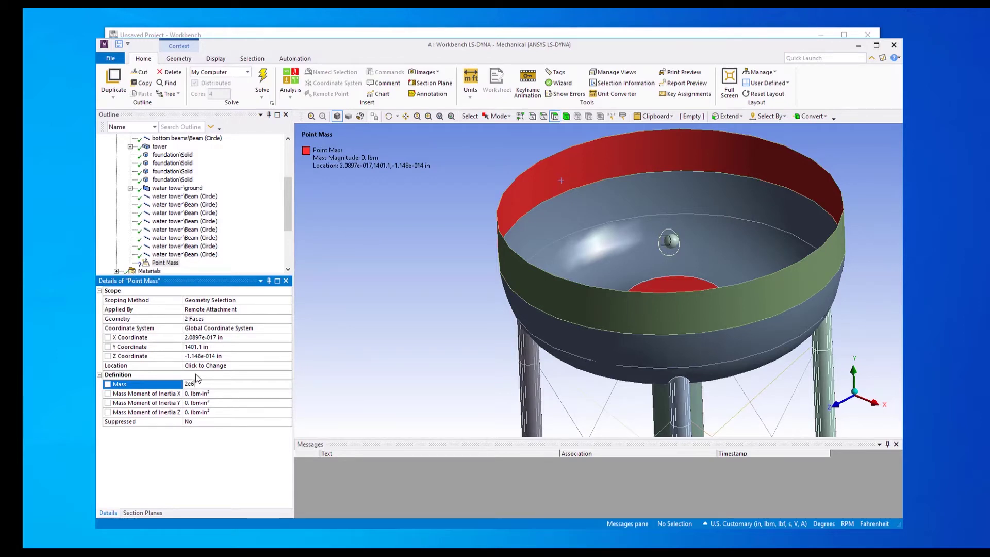
key(Return)
ctrl+middle_drag(662, 286, 543, 301)
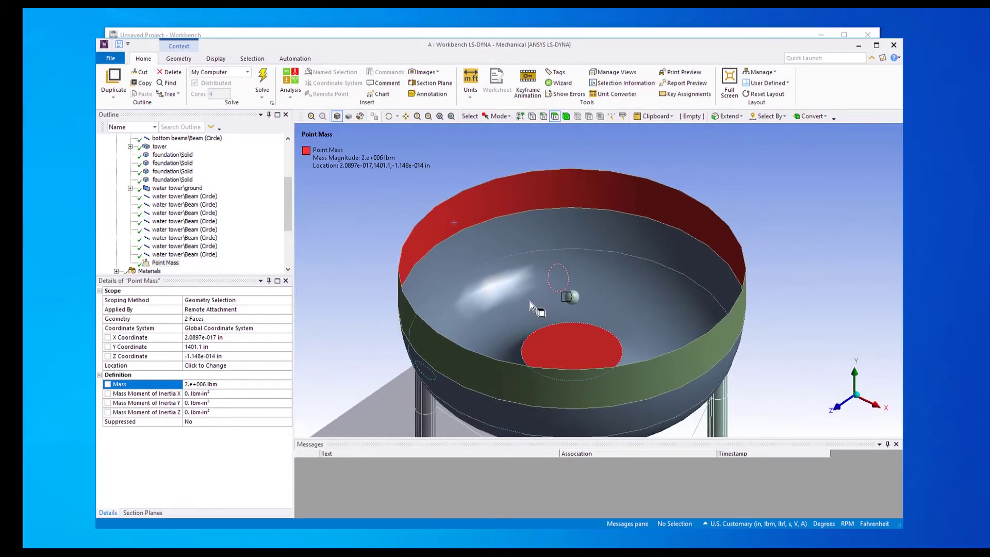
click(534, 308)
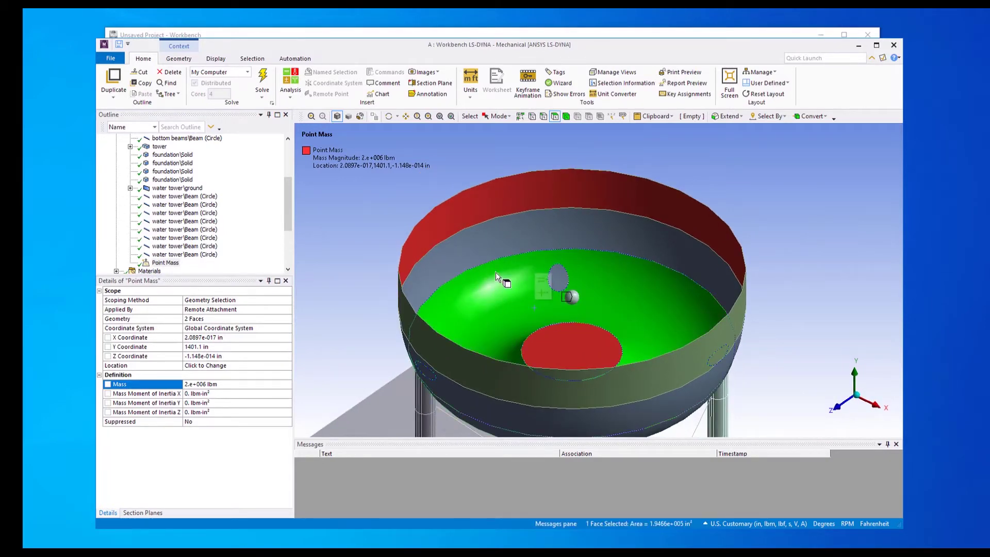
middle_drag(496, 272, 516, 317)
scroll(544, 287, up, 1)
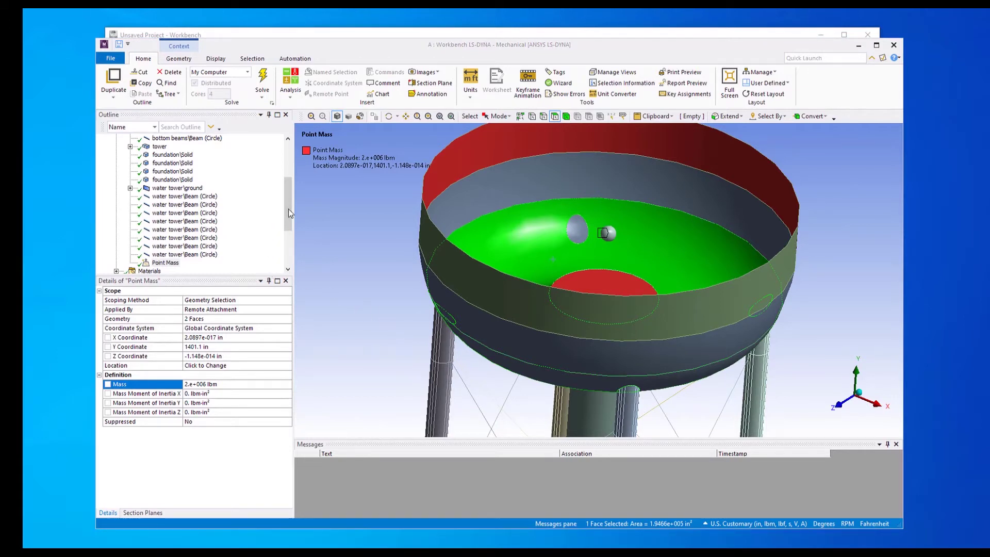
drag(288, 208, 284, 162)
click(117, 155)
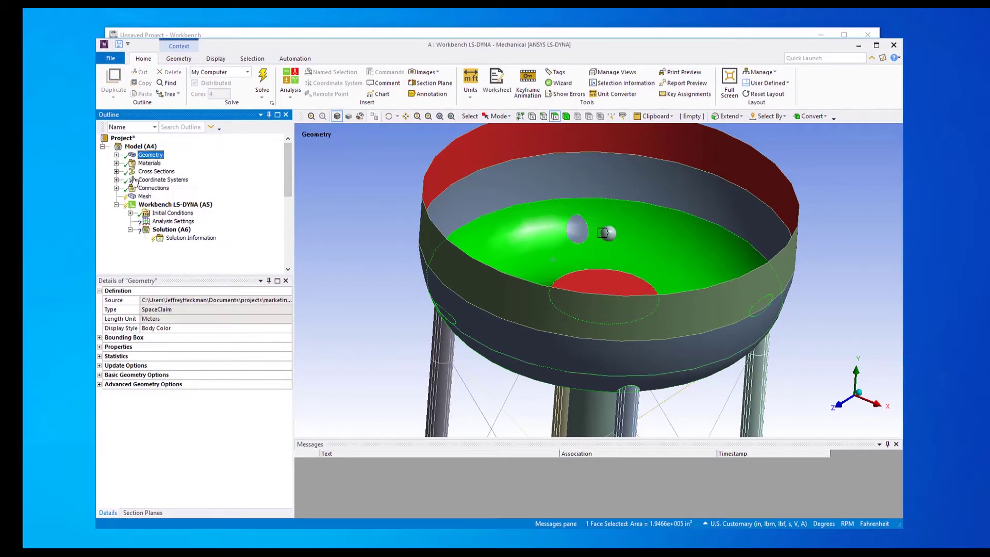
- Show all bodies again, including the tank top, and view the leg feet on the ground
click(147, 189)
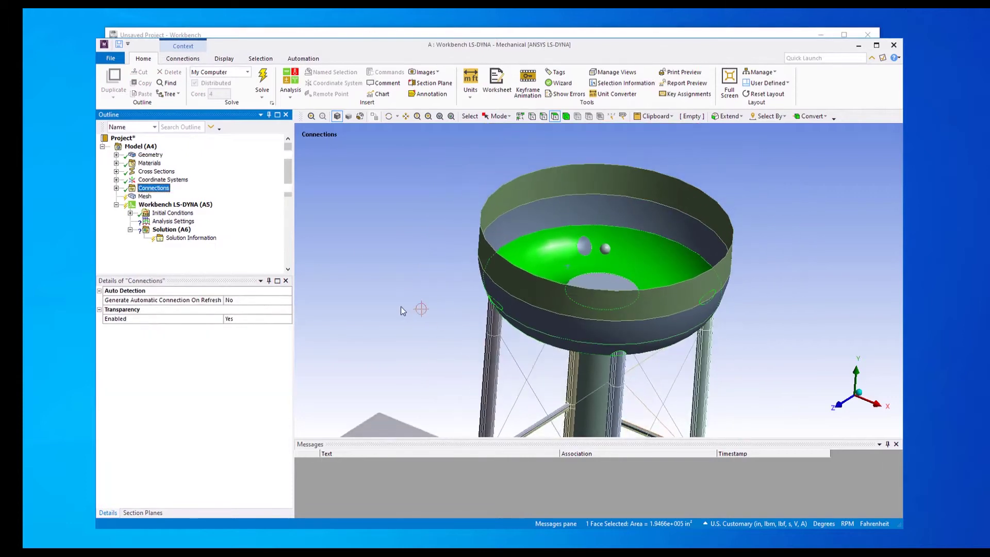
right_click(399, 305)
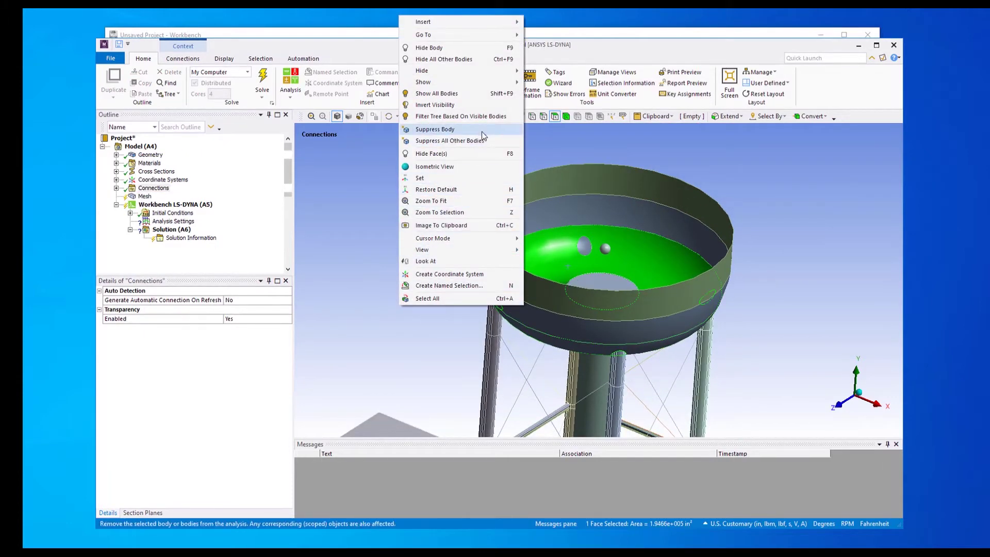
click(436, 93)
middle_drag(599, 274, 595, 180)
right_drag(441, 276, 654, 391)
middle_drag(604, 383, 586, 346)
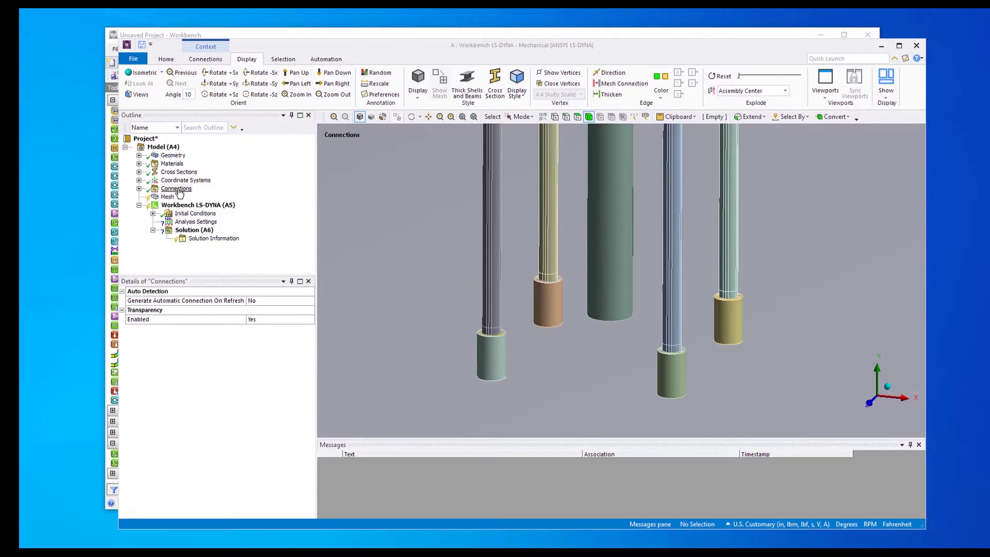
- Insert a connection group scoped to the 17 column and foot bodies
right_click(179, 192)
mouse_move(243, 195)
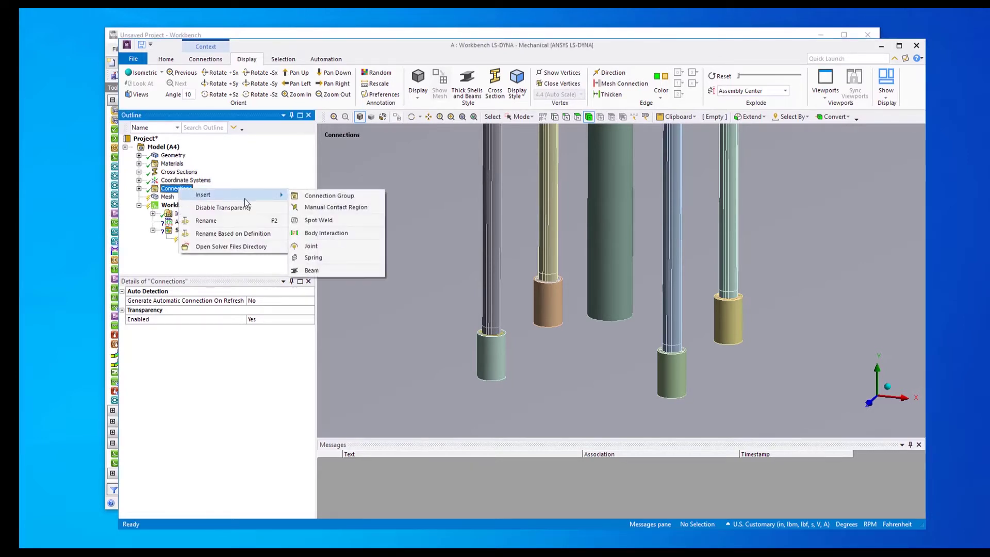
click(303, 200)
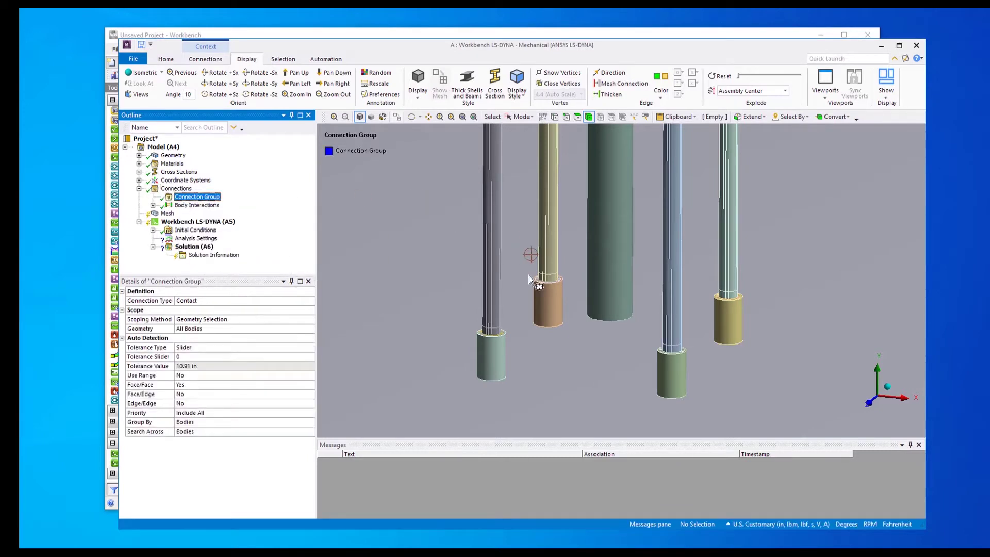
click(870, 403)
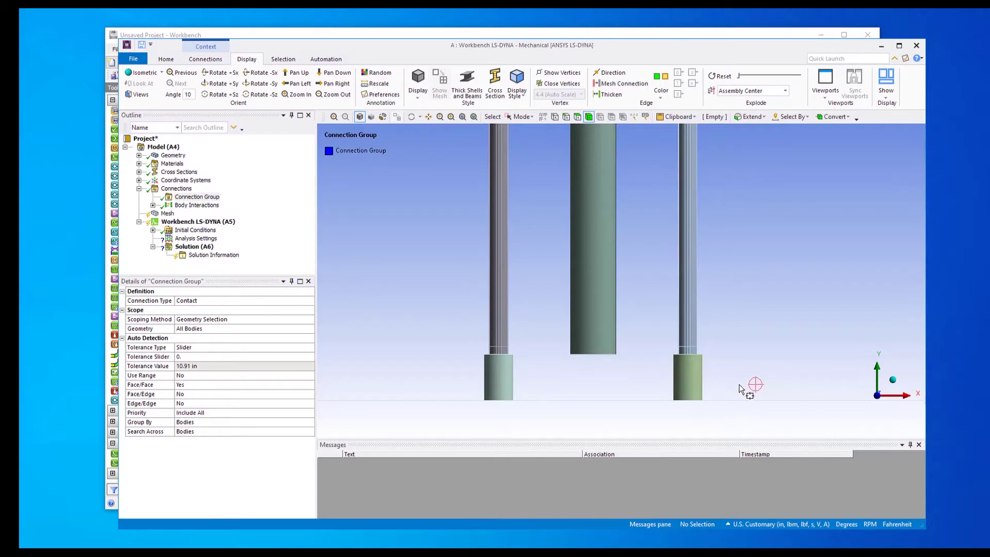
drag(741, 382, 441, 339)
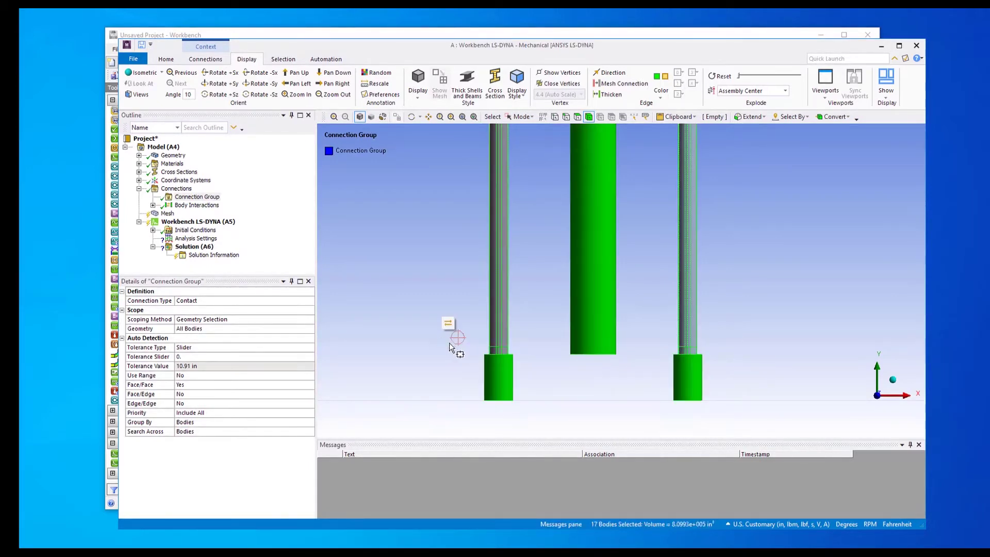
click(187, 329)
click(189, 329)
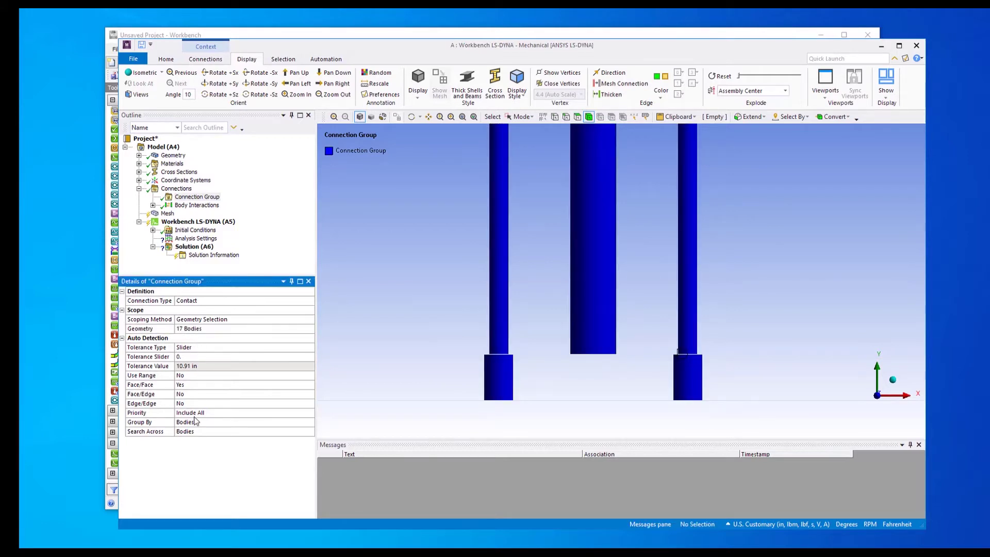
- Set the connection group's Group By option to Parts
double_click(188, 422)
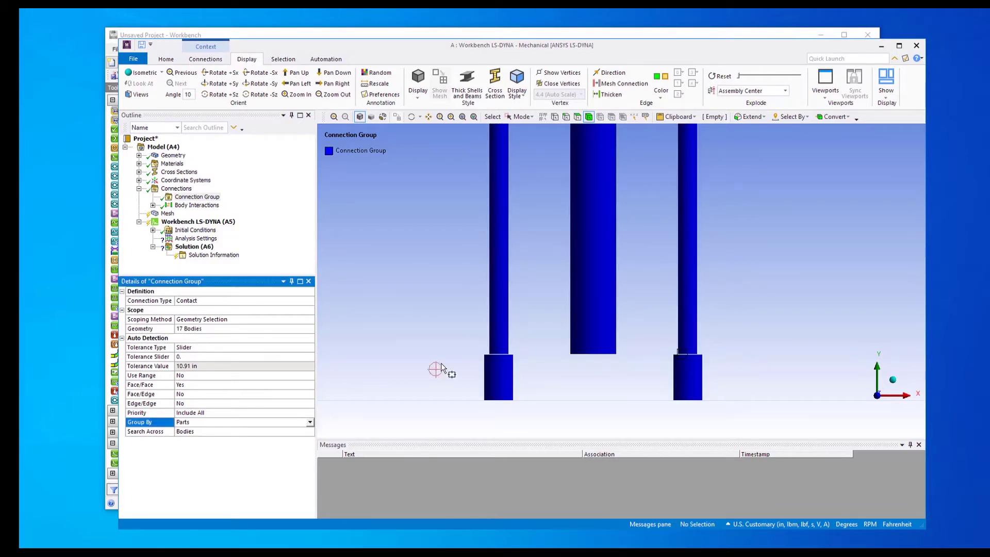
middle_drag(549, 335, 490, 345)
scroll(511, 348, down, 2)
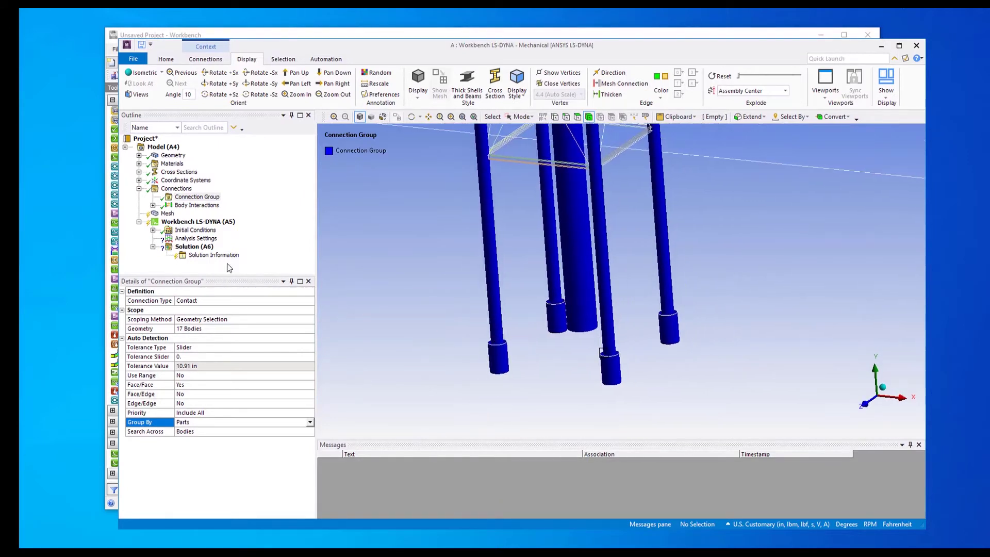
right_click(204, 201)
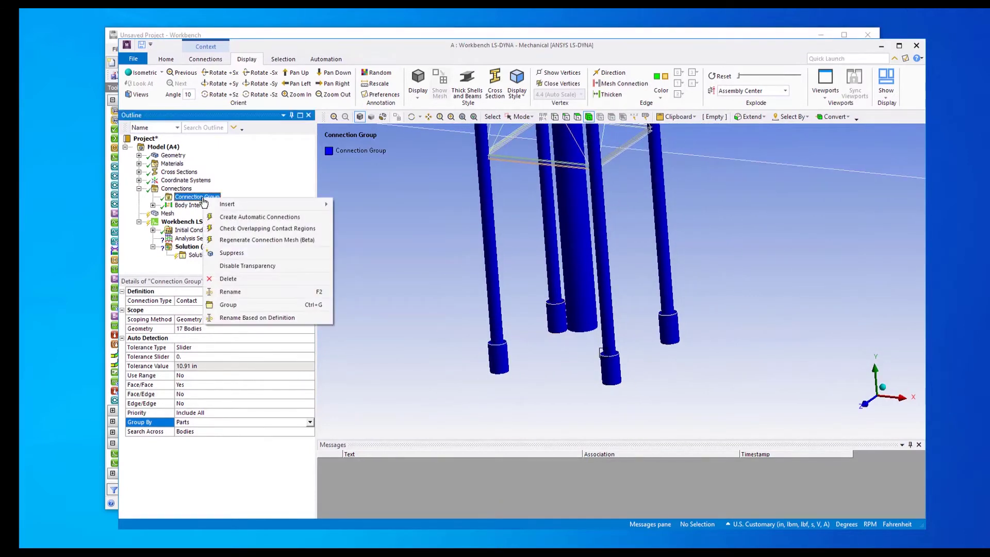
- Generate the automatic connections and review the four resulting contact regions
click(251, 218)
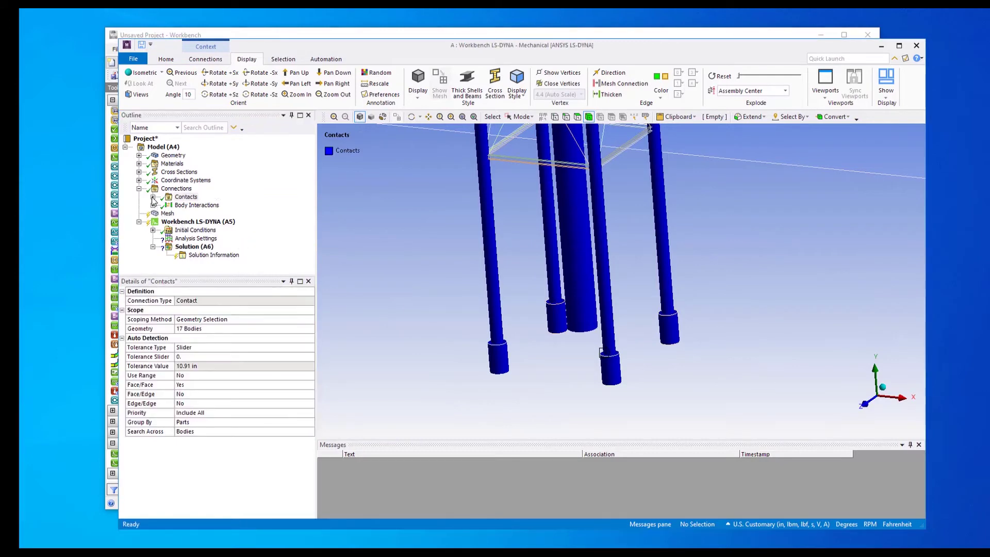
click(199, 207)
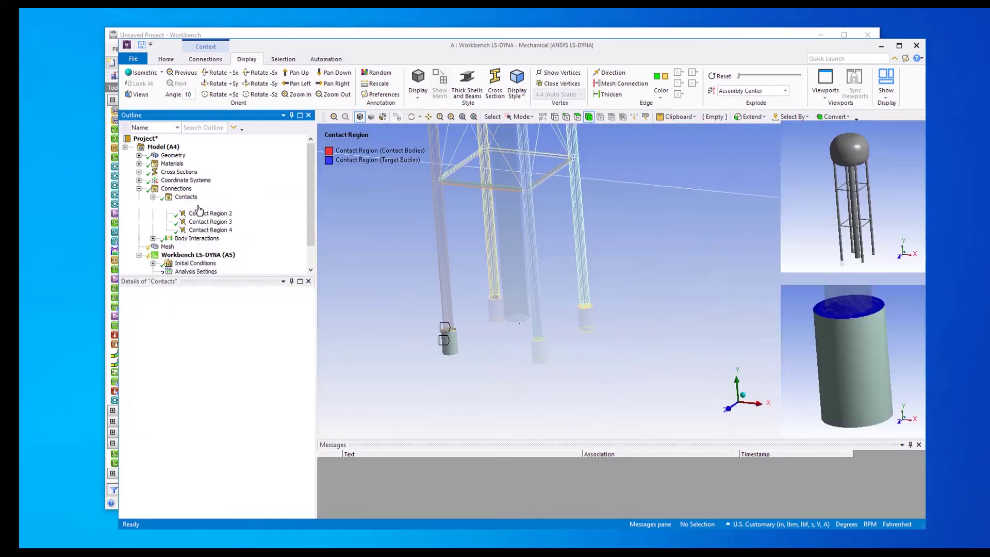
click(225, 215)
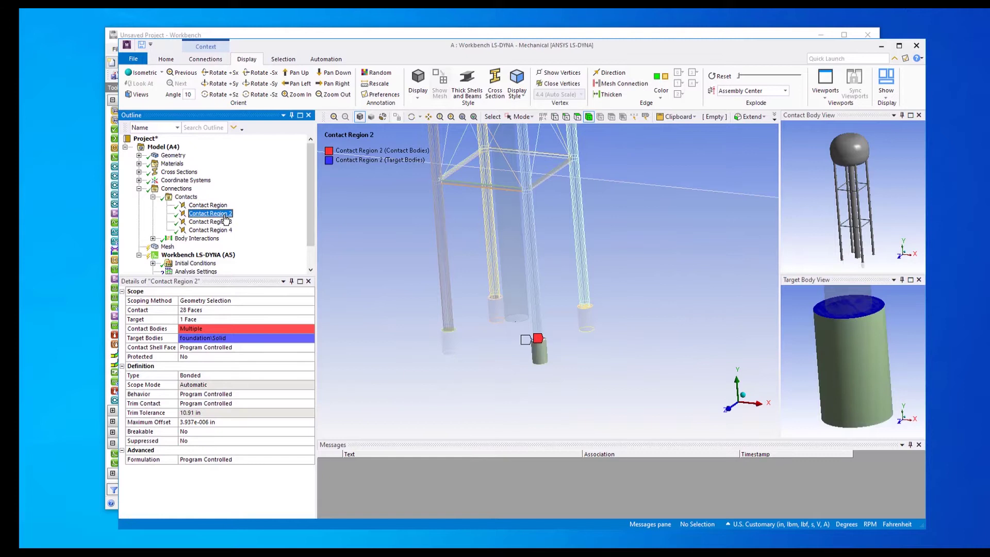
click(225, 222)
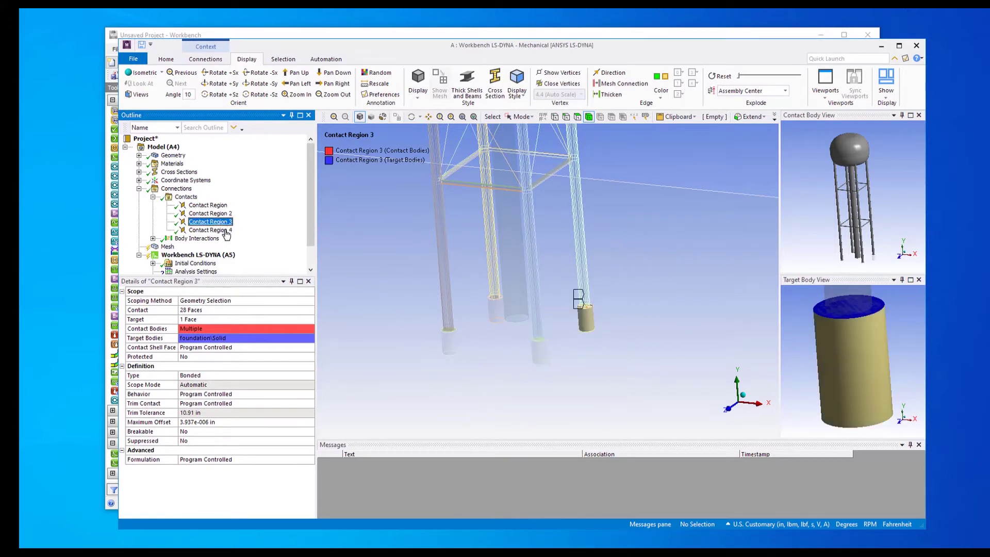
click(223, 231)
key(Up)
key(Up)
key(Up)
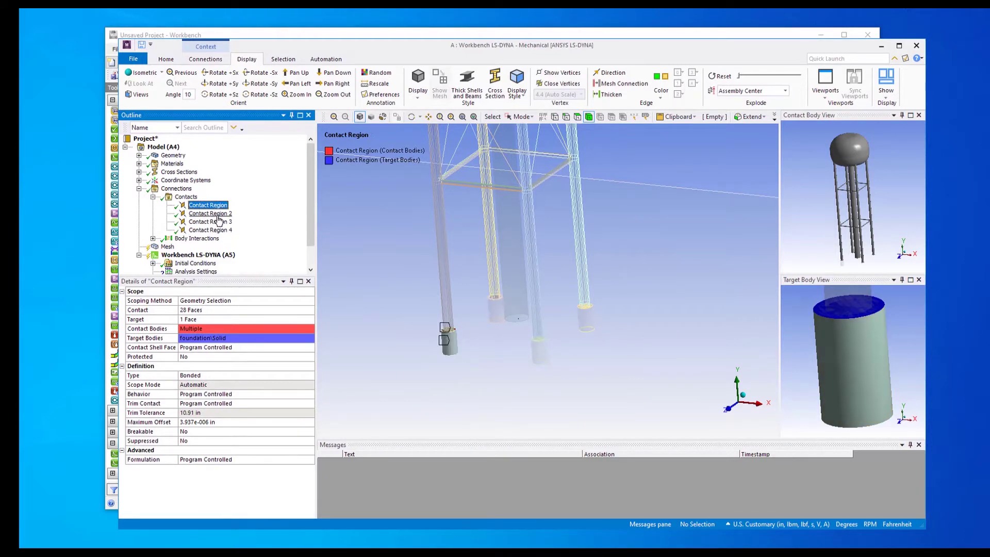
- Make all four contacts breakable by stress: 10 psi normal, 5 psi shear
shift+click(217, 231)
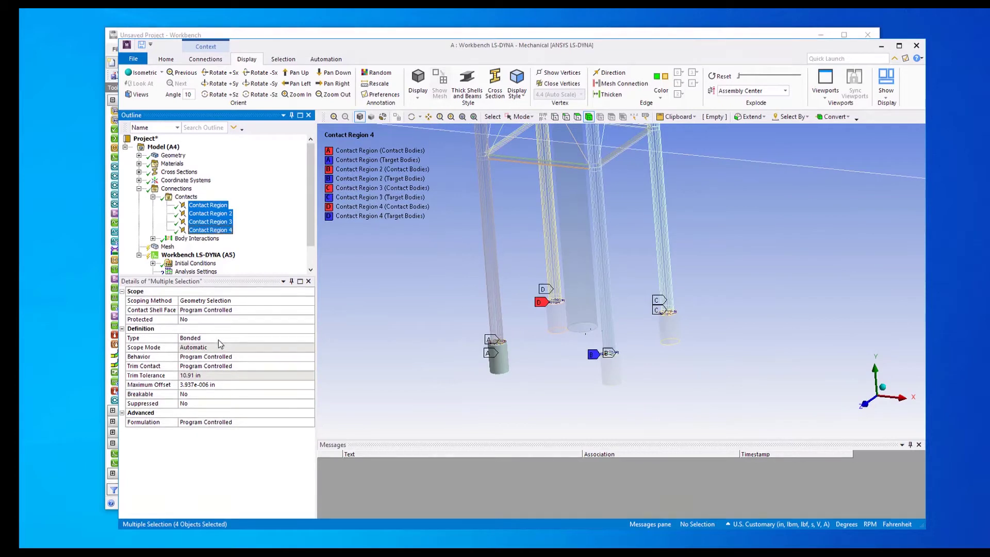
double_click(196, 394)
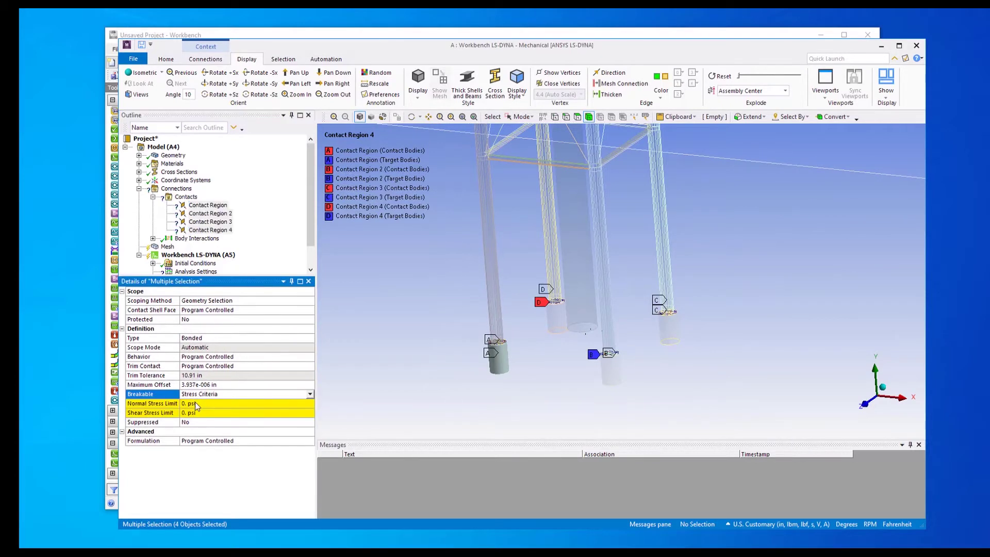
click(196, 403)
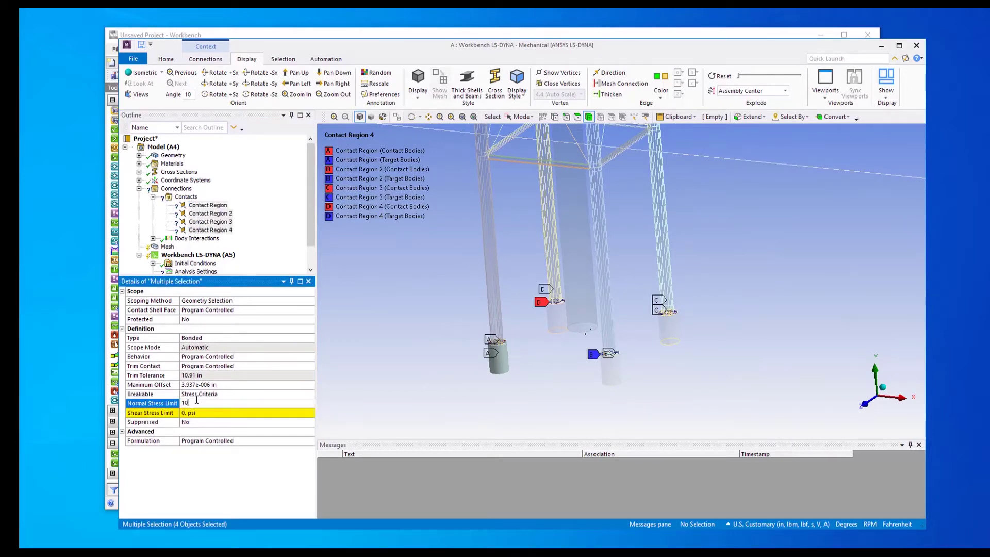
click(218, 412)
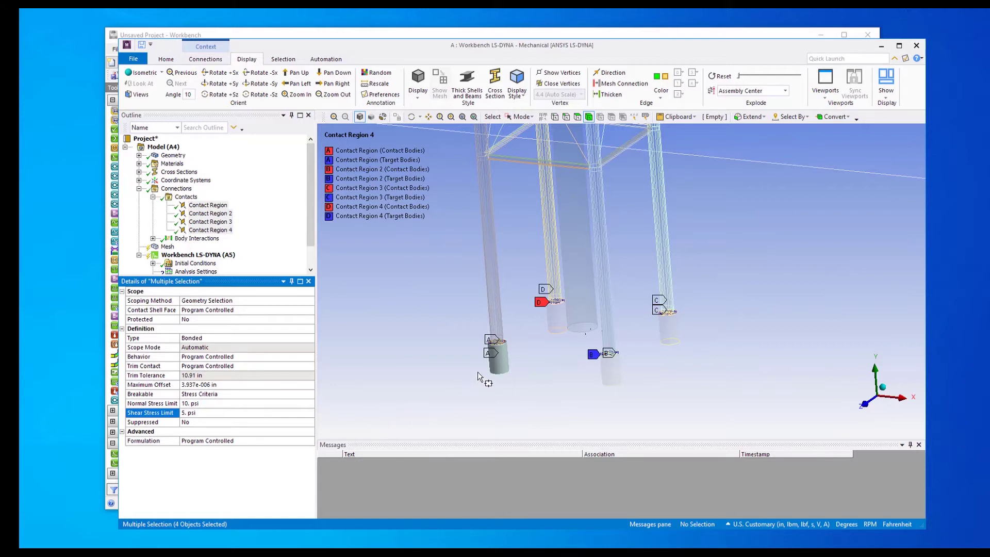
middle_drag(477, 372, 503, 339)
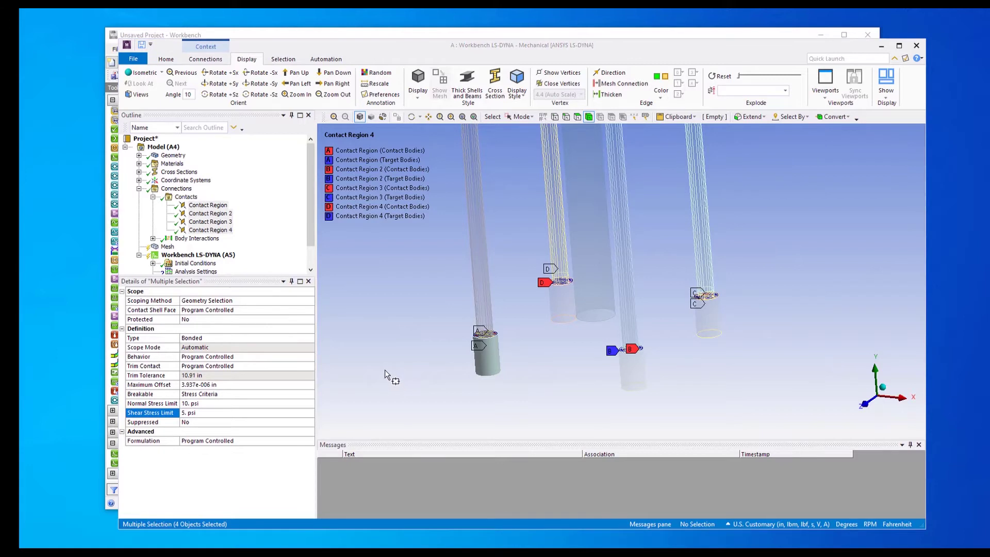
- Select all 79 bodies except one leg base for the Body Interaction
click(196, 239)
click(153, 239)
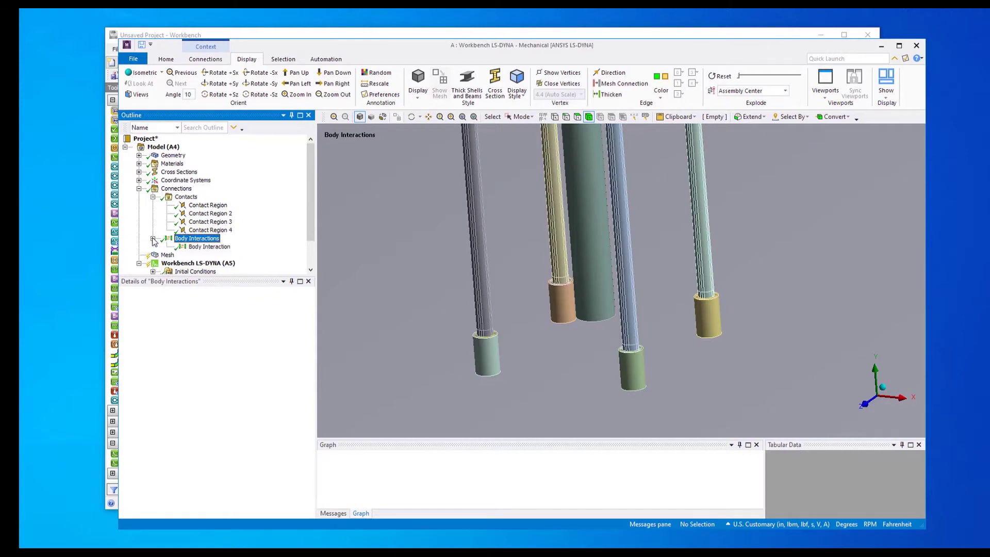
click(202, 247)
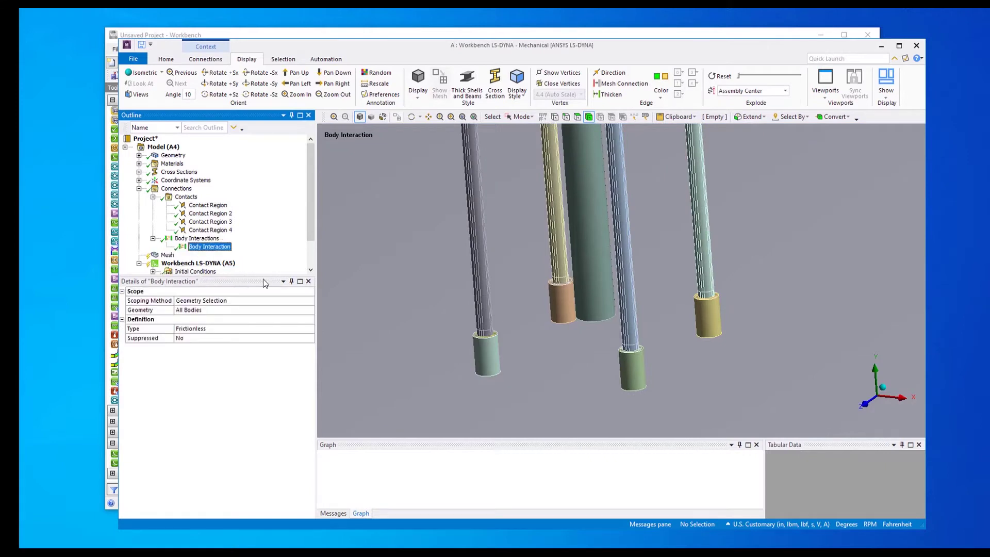
scroll(544, 309, down, 5)
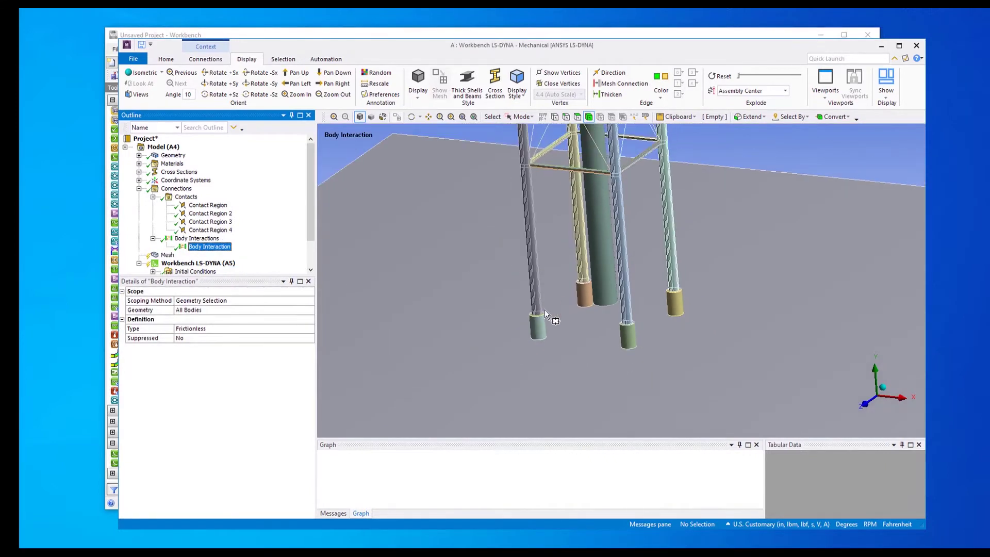
middle_drag(545, 309, 572, 301)
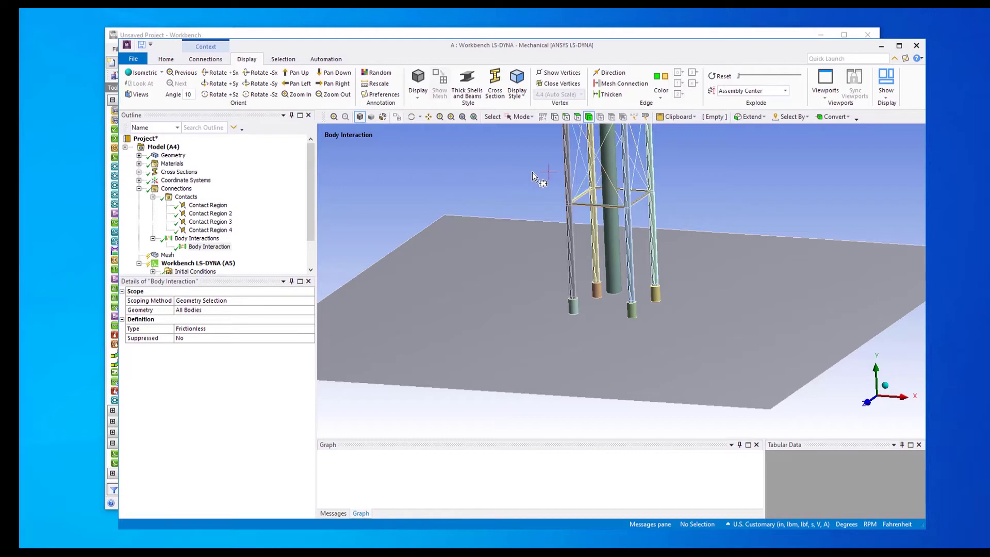
click(532, 117)
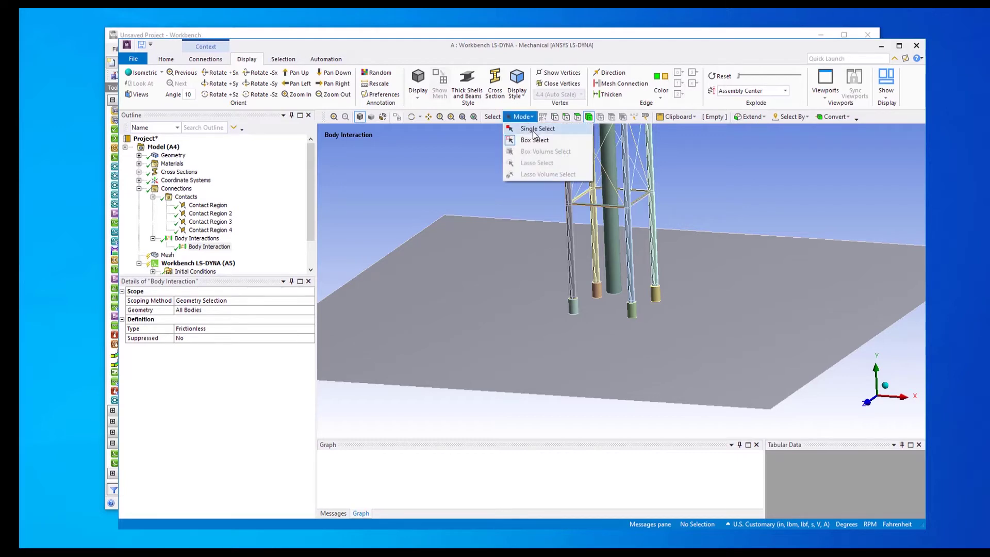
click(534, 129)
key(ctrl+a)
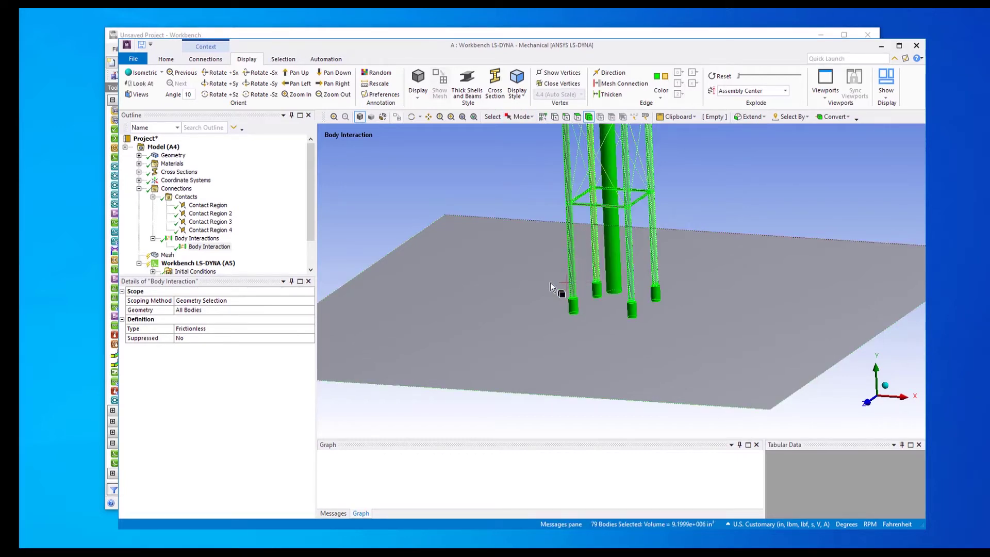
mouse_move(546, 274)
middle_down()
mouse_move(548, 250)
mouse_move(550, 279)
middle_up()
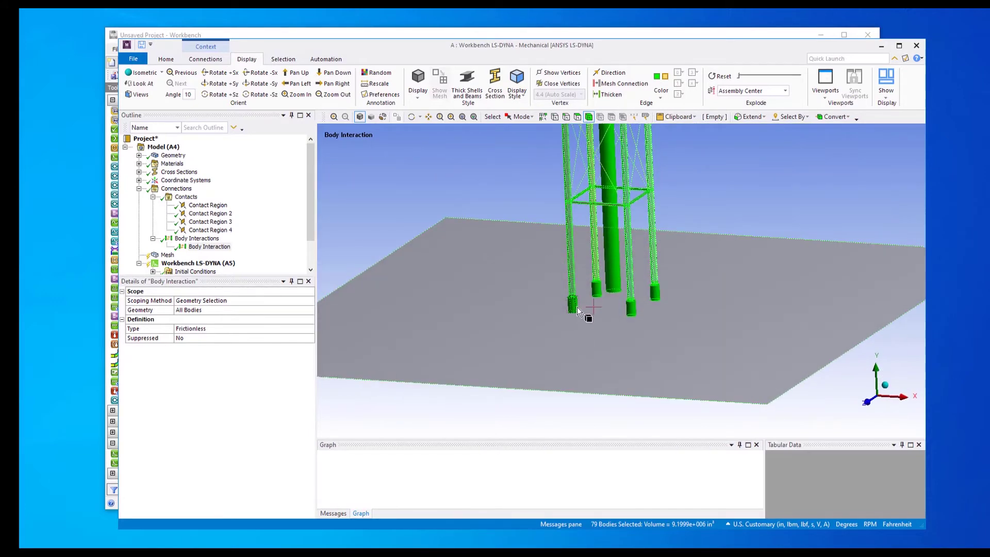
ctrl+click(573, 307)
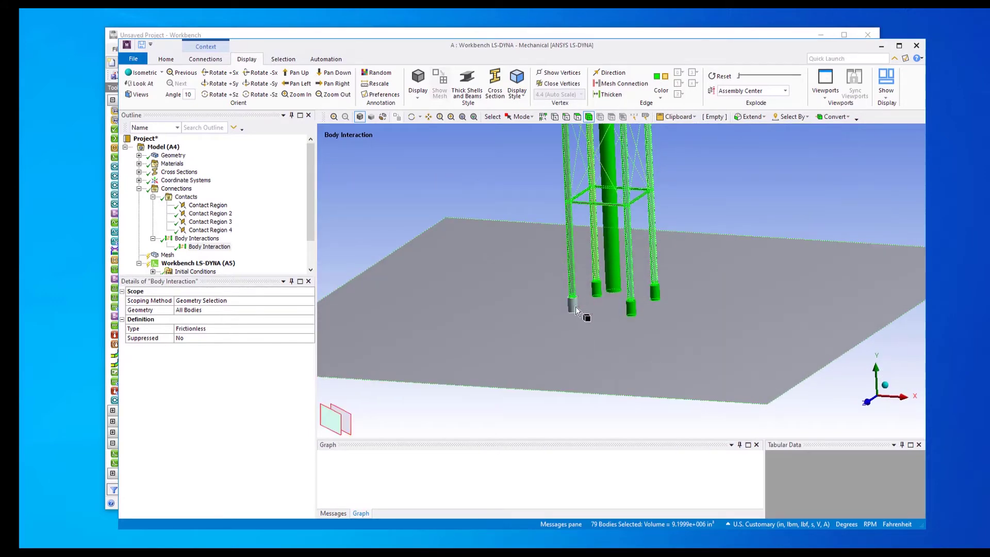
- Apply the 78 bodies to the Body Interaction and make it Frictional with coefficient 0.5
click(187, 311)
click(203, 310)
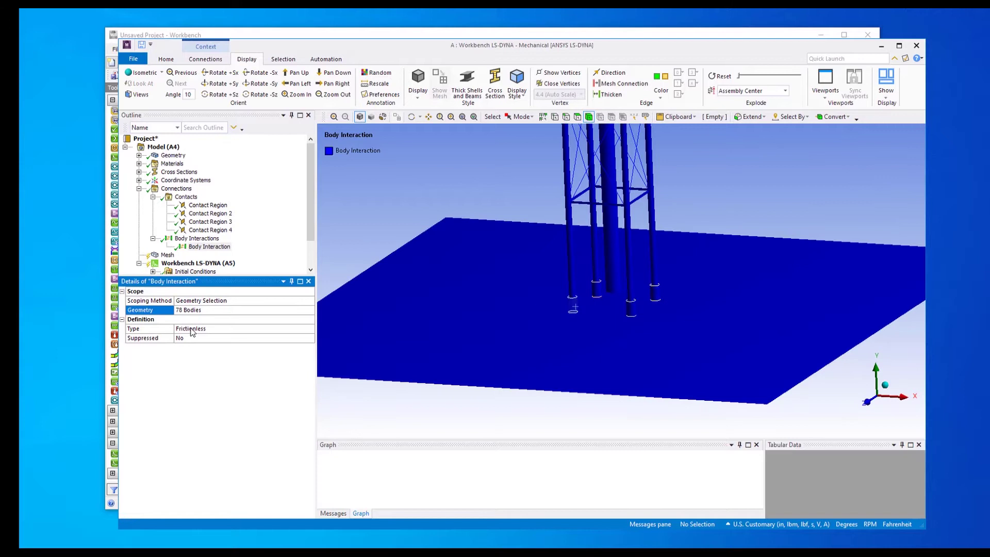
double_click(191, 330)
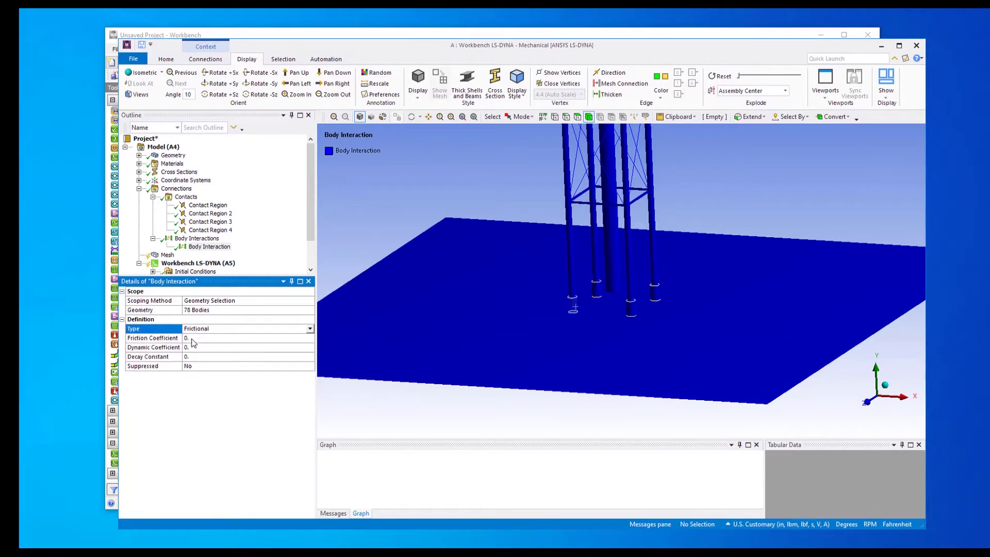
click(193, 338)
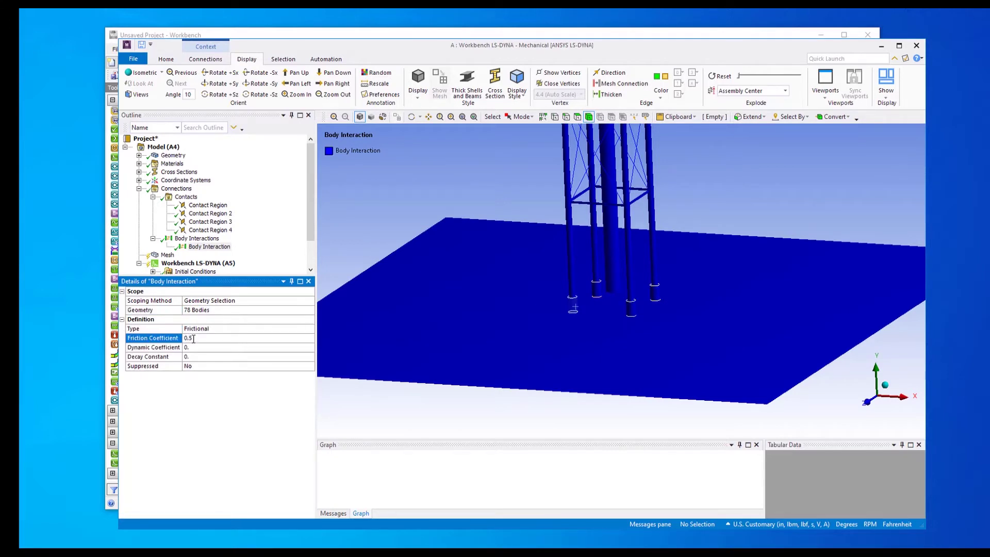
key(Return)
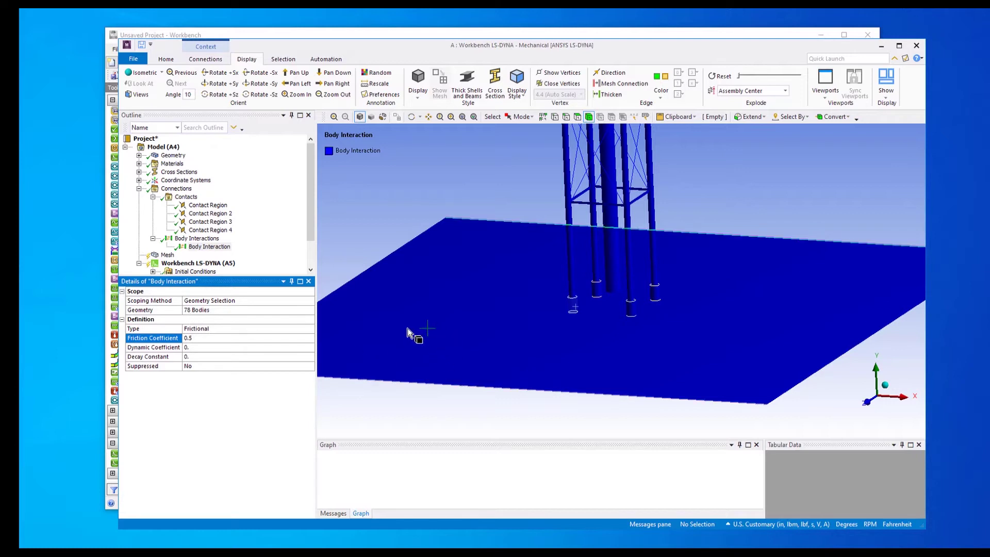
right_click(167, 255)
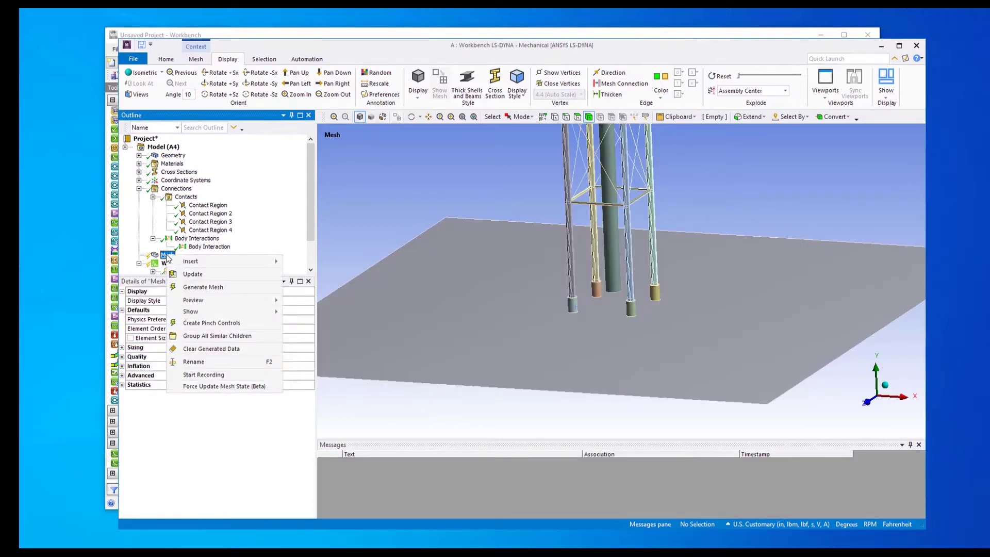
click(198, 286)
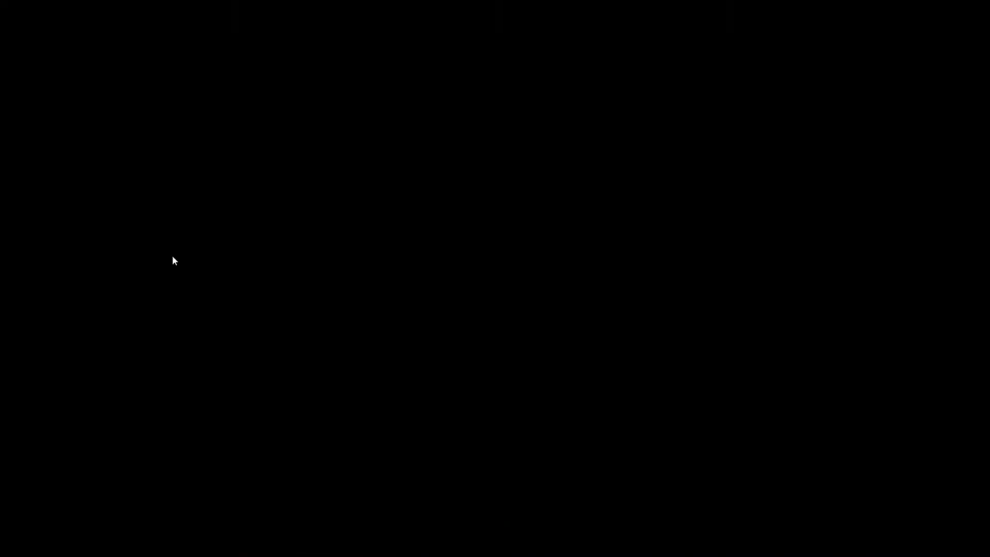
click(167, 254)
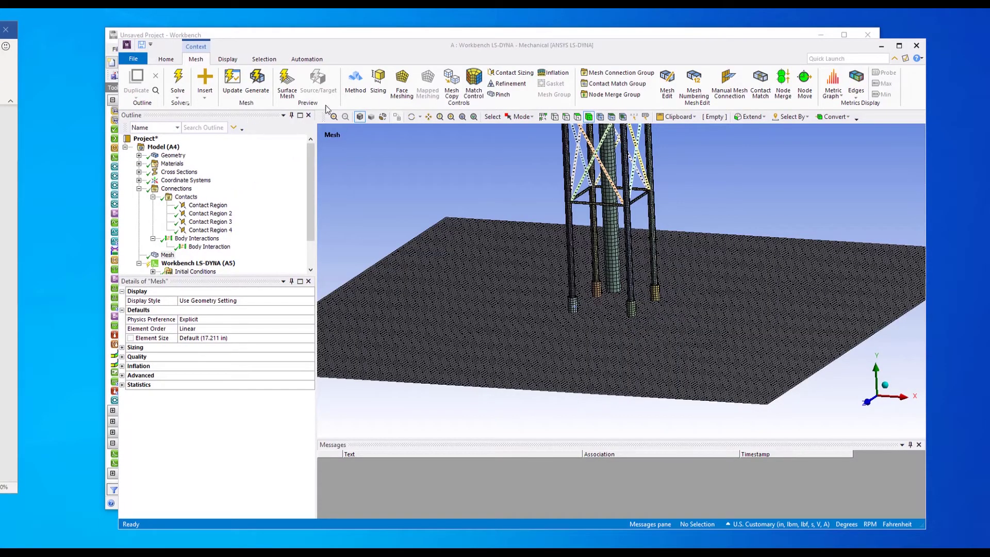
click(122, 348)
click(122, 348)
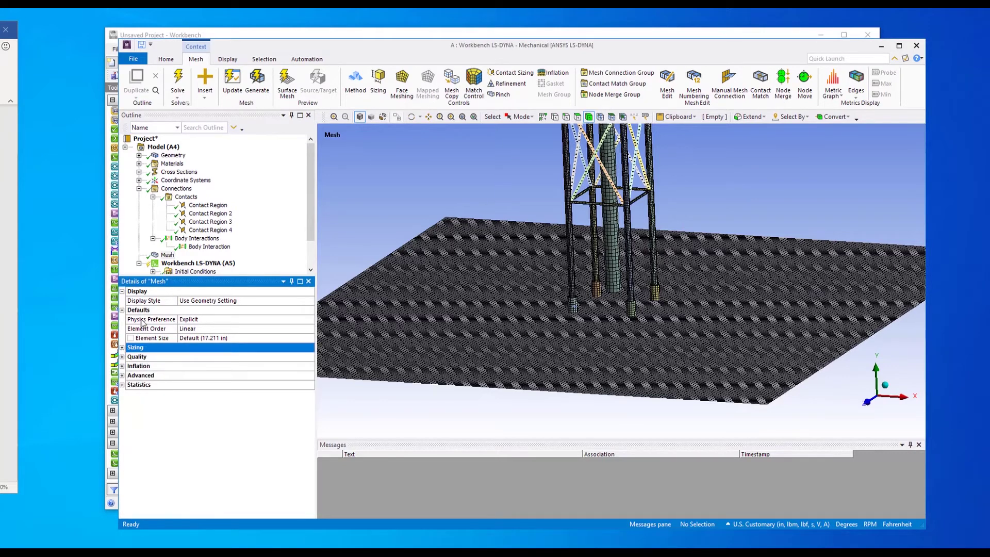
right_click(168, 254)
mouse_move(257, 266)
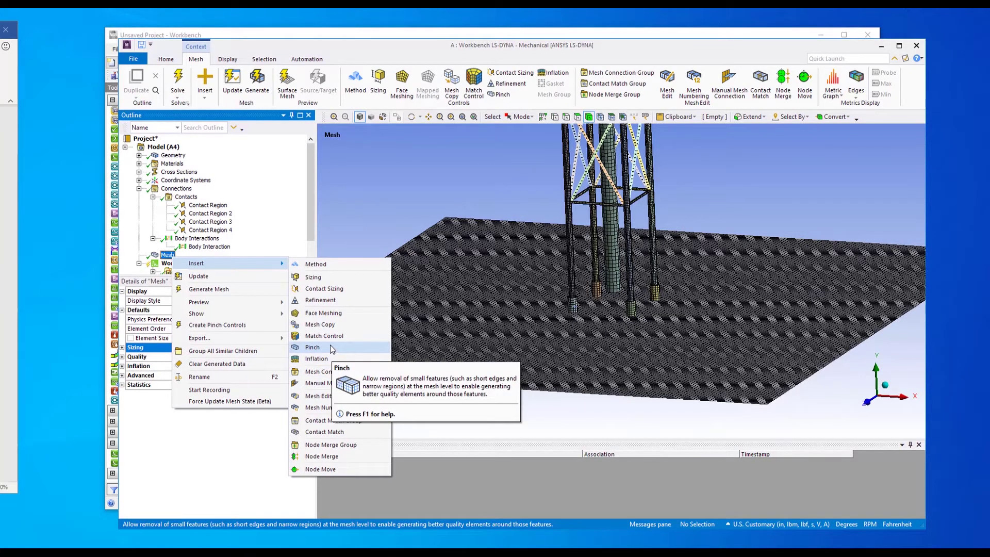
click(338, 225)
scroll(195, 255, down, 2)
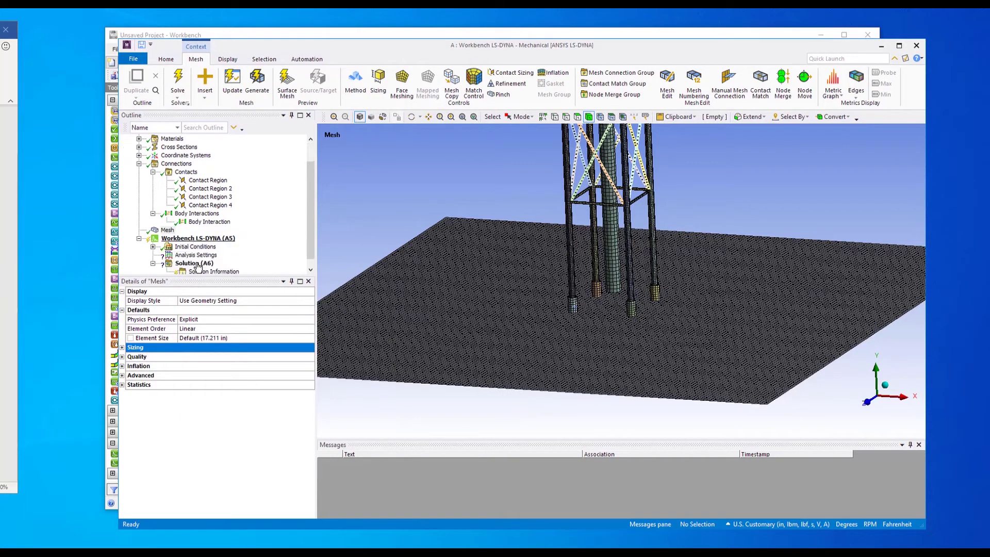
- Set the Analysis Settings end time to 3 s, then zoom onto the plate's four holes
click(195, 254)
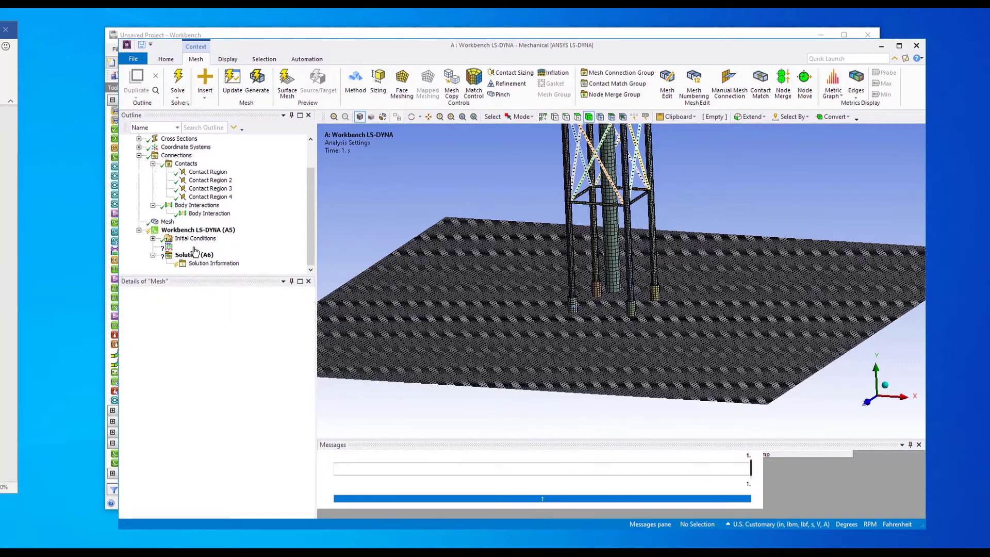
click(253, 302)
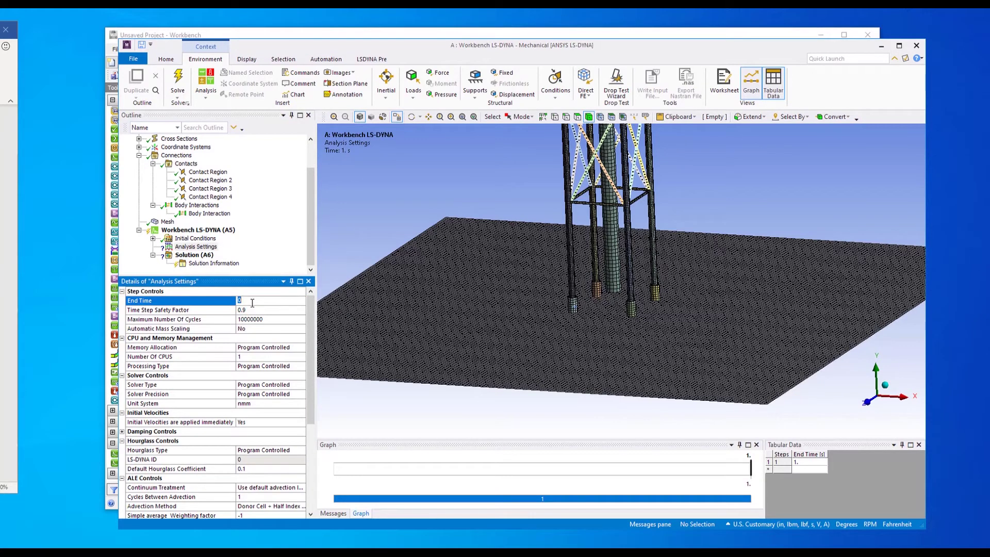
key(Return)
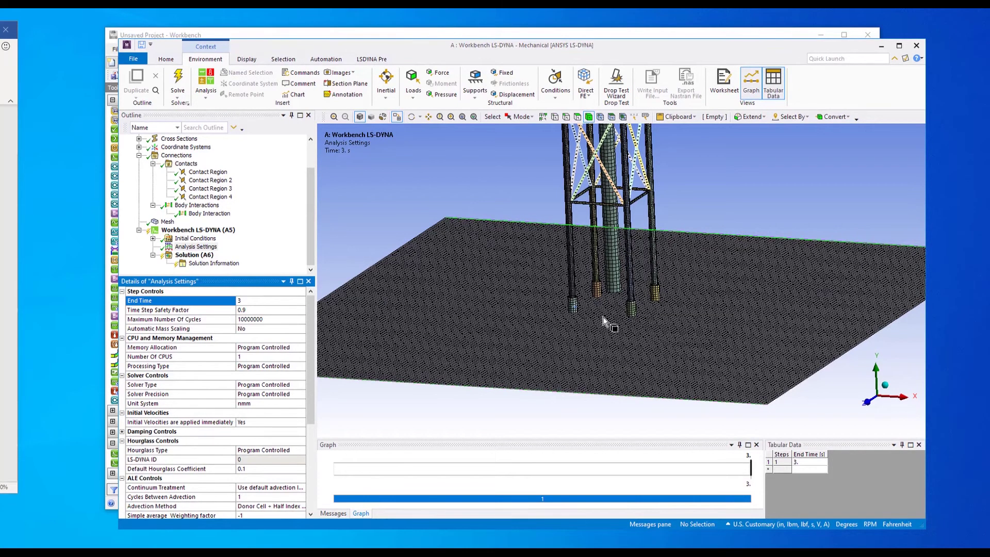
middle_drag(602, 317, 604, 164)
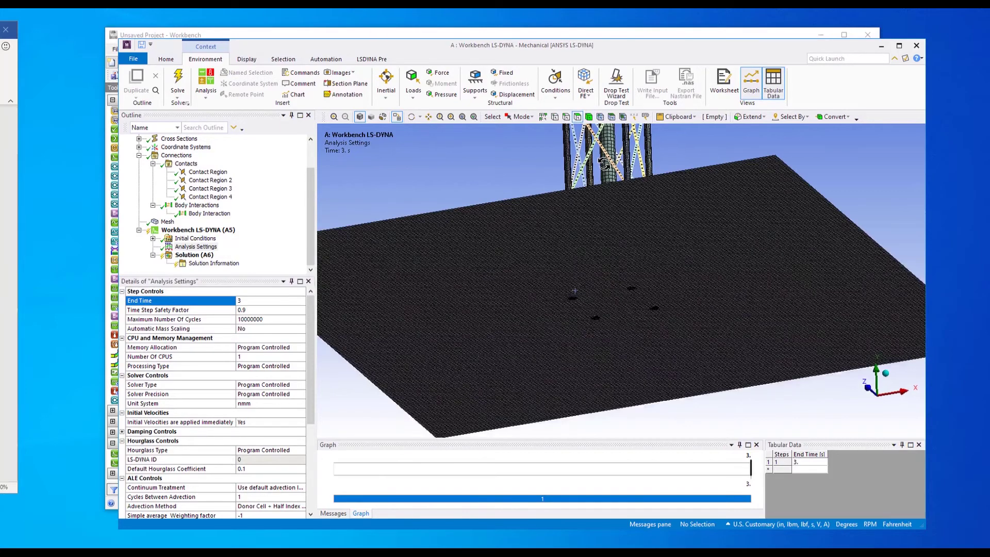
right_drag(561, 228, 673, 349)
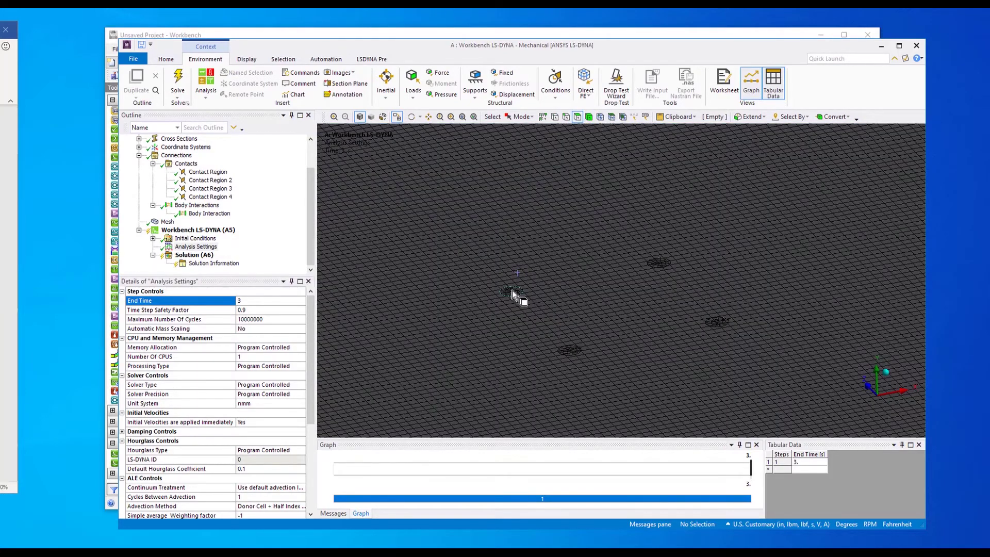
- Add a Fixed Support on the four hole faces of the plate
click(512, 291)
ctrl+click(569, 350)
ctrl+click(717, 324)
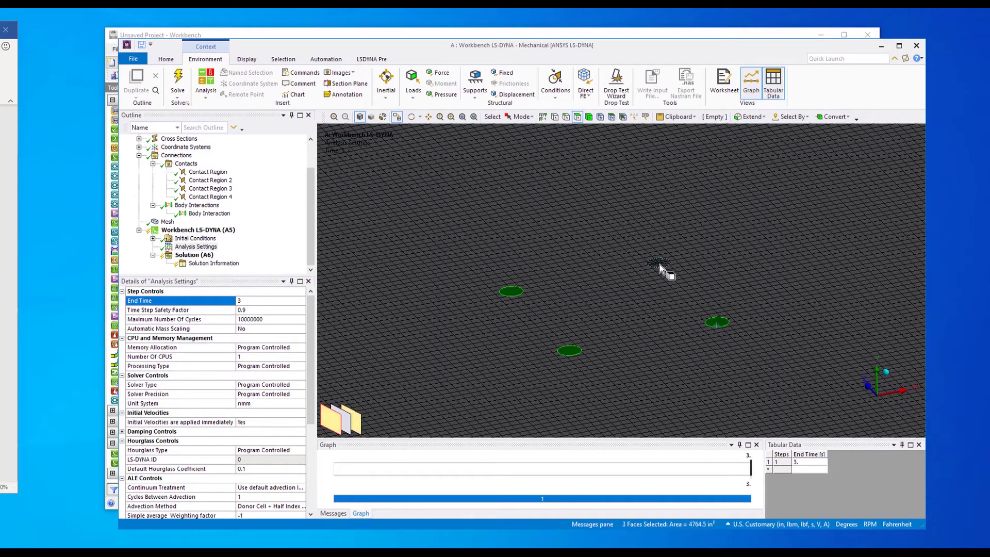
ctrl+click(660, 263)
right_click(615, 251)
mouse_move(702, 258)
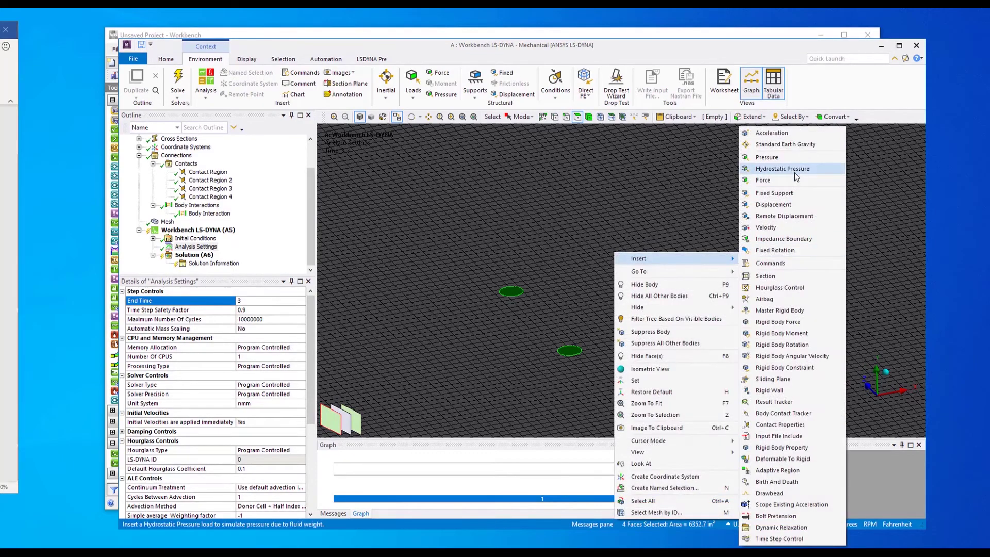
click(774, 192)
- Add a second Fixed Support on the plate body itself
middle_drag(663, 302, 592, 140)
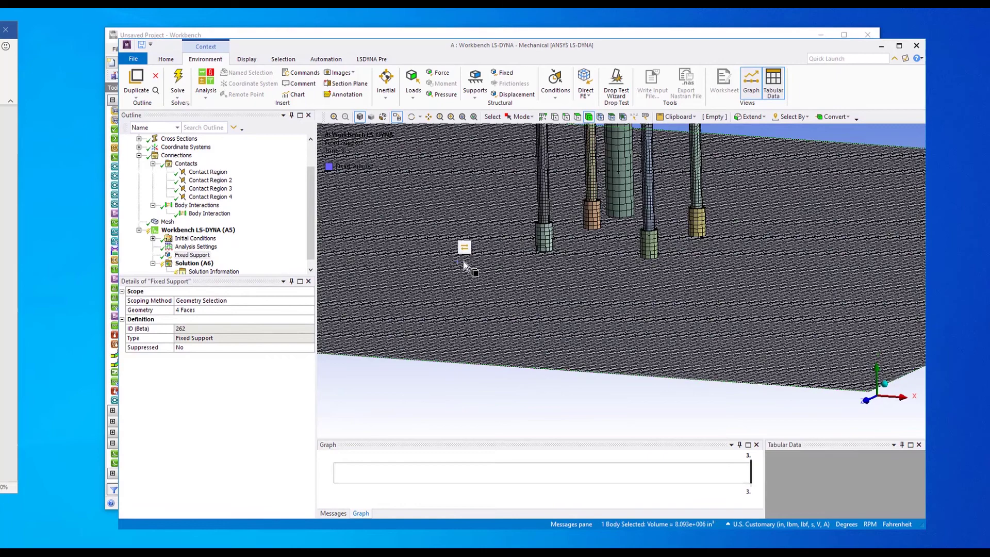
middle_drag(462, 276, 460, 289)
right_click(460, 291)
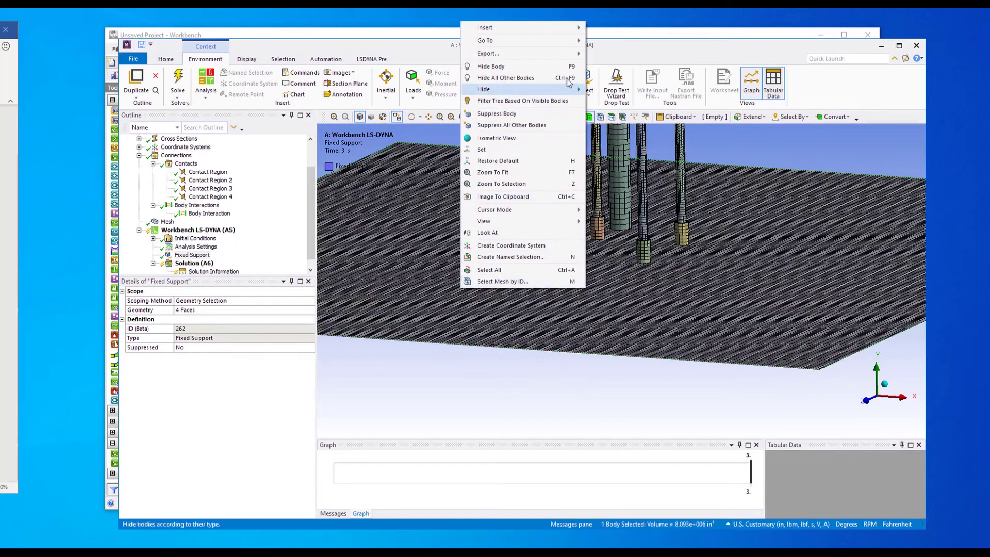
mouse_move(565, 30)
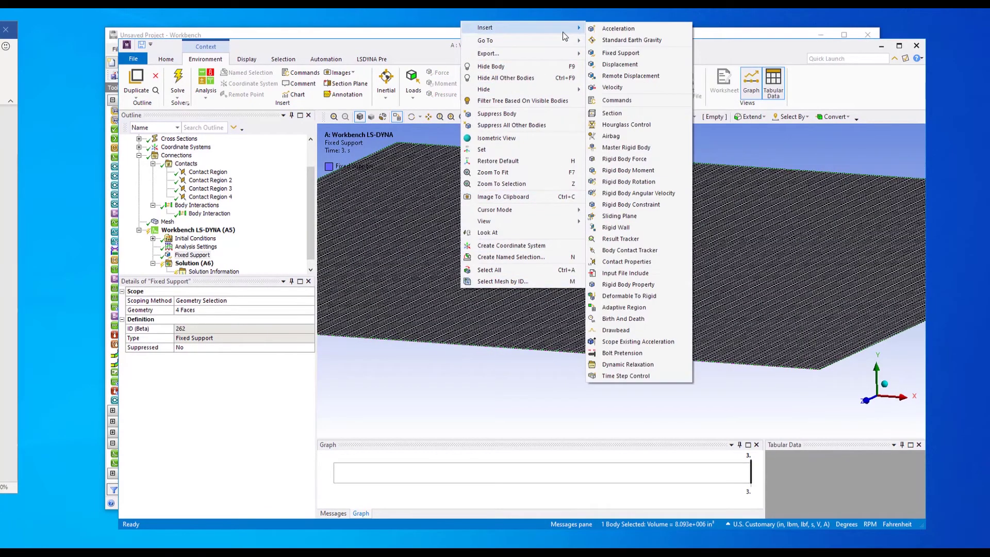
click(620, 53)
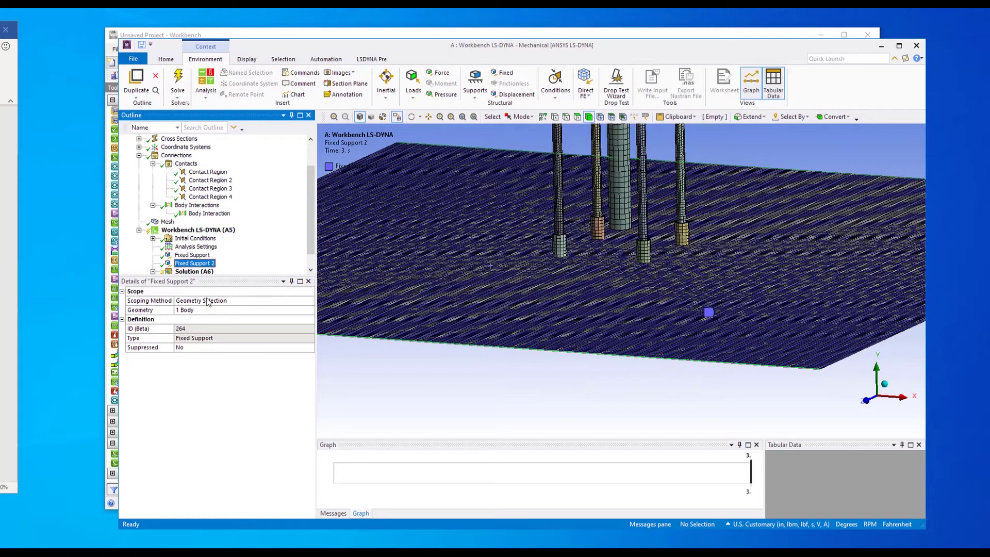
- Insert Standard Earth Gravity (386.09 in/s²) acting in the -Y direction
right_click(197, 230)
mouse_move(258, 236)
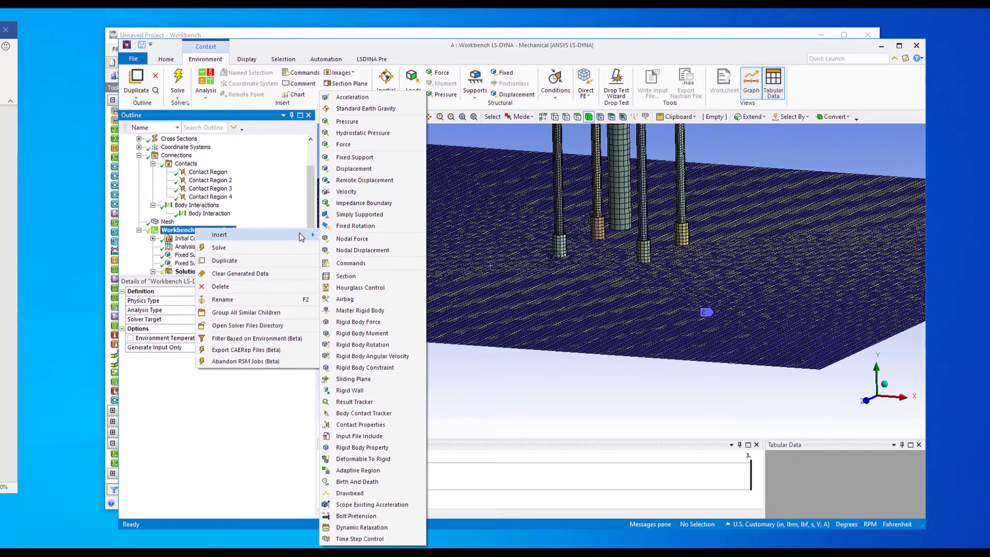
click(363, 108)
click(310, 367)
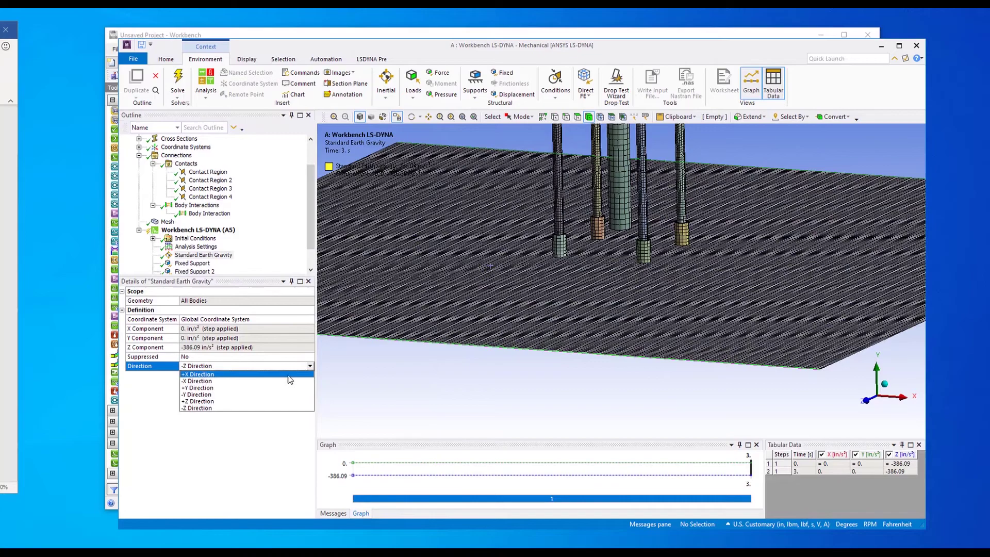
click(255, 395)
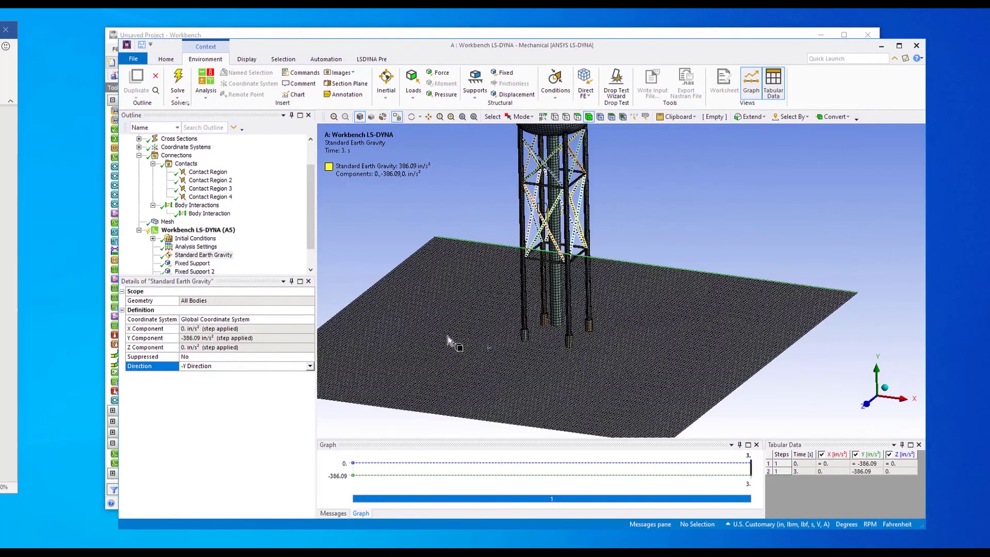
- Turn off Show Mesh to view the whole tower without its mesh
click(246, 58)
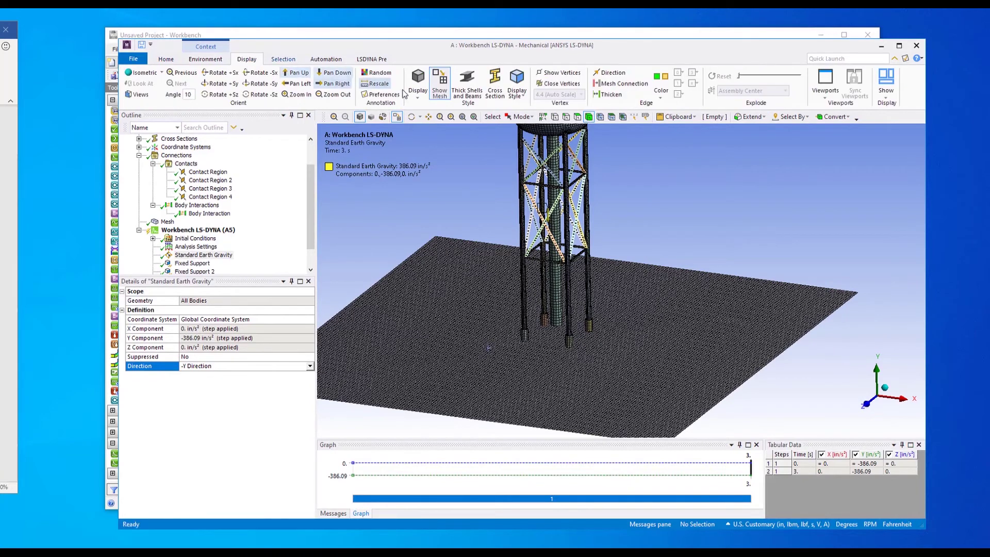
click(442, 92)
middle_drag(553, 306, 573, 317)
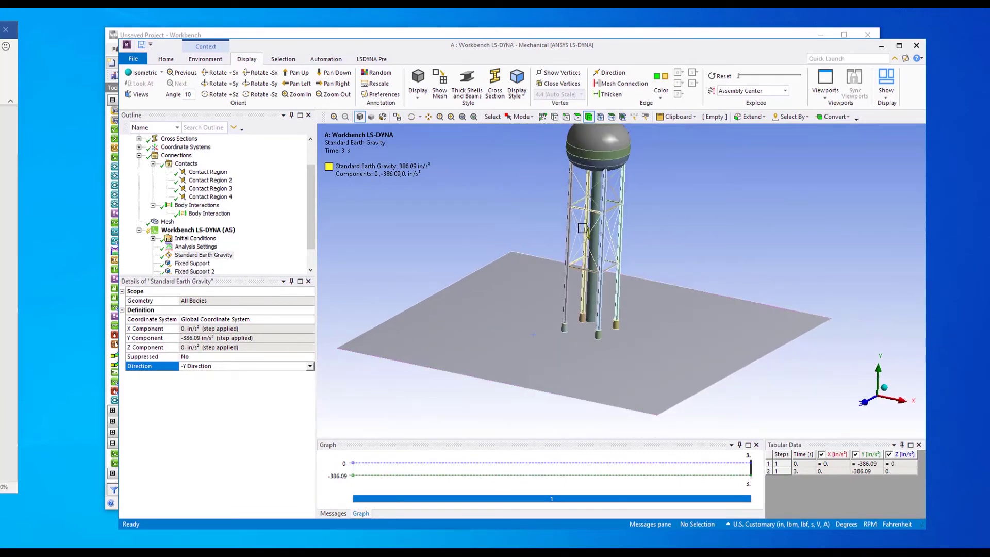
scroll(222, 221, down, 1)
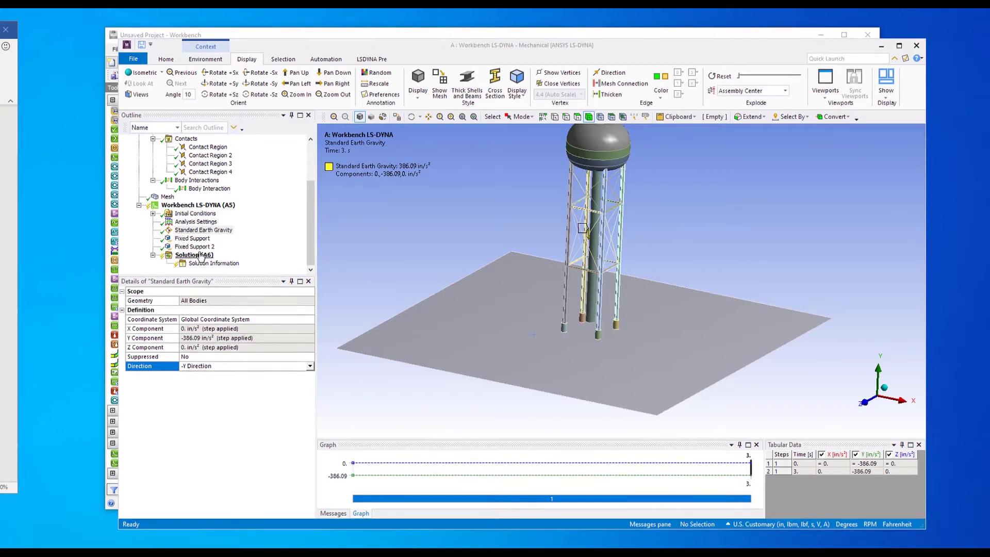
- Add Dynamic Relaxation with a General Preload using Standard Earth Gravity, then review all loads
right_click(198, 205)
mouse_move(260, 218)
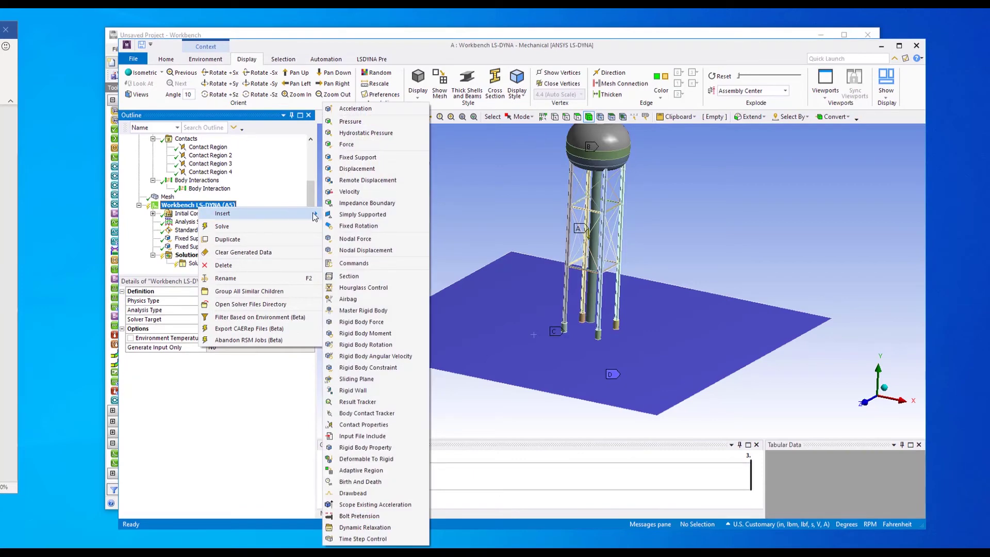
click(386, 527)
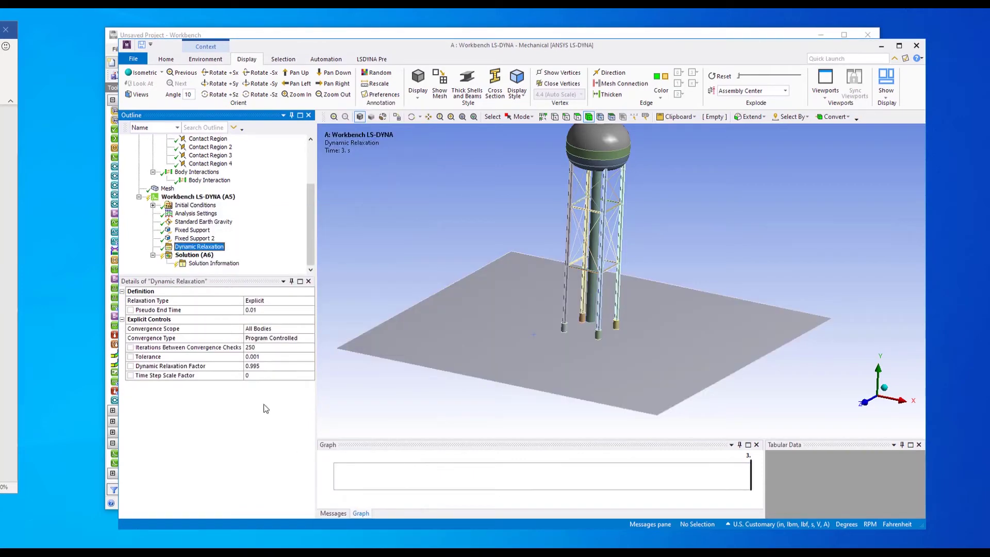
right_click(211, 248)
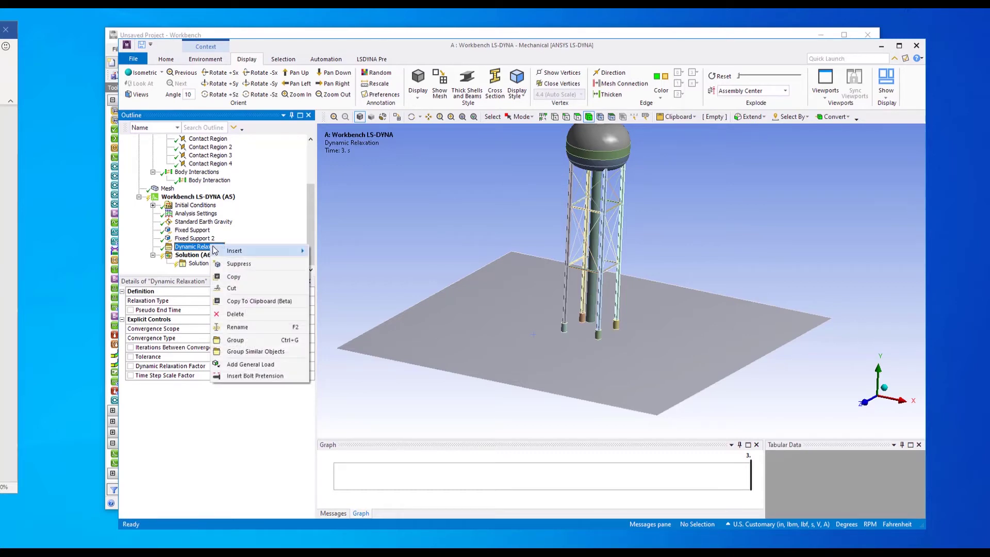
click(257, 364)
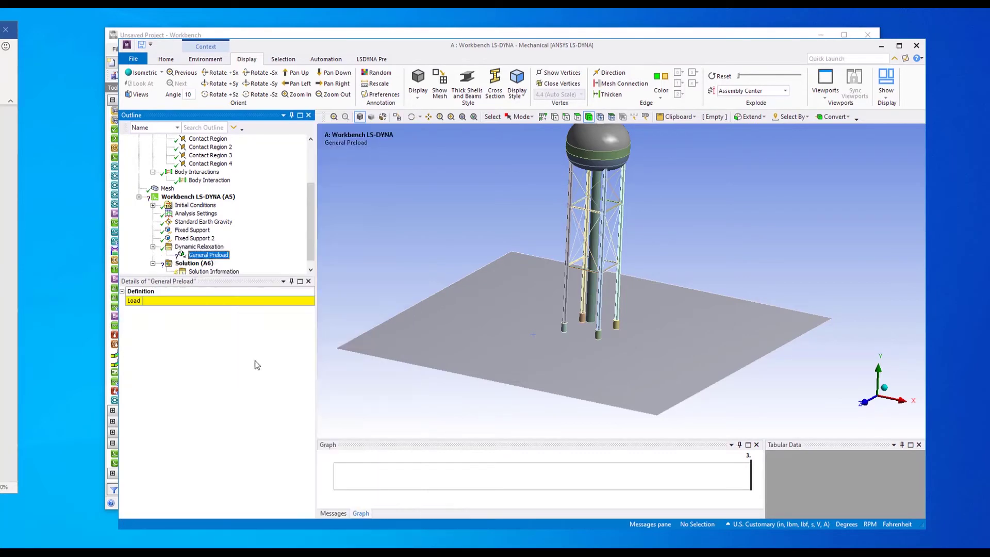
click(311, 301)
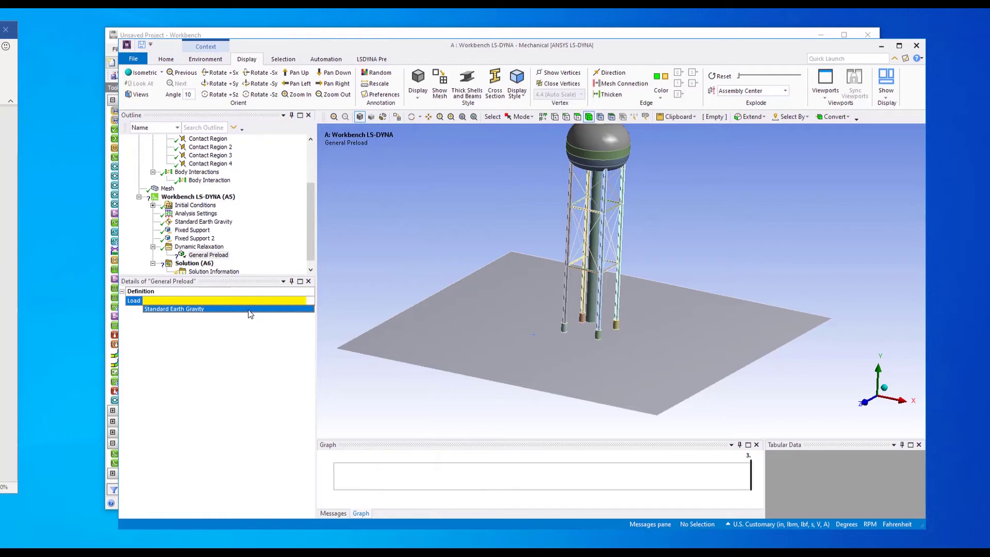
click(249, 313)
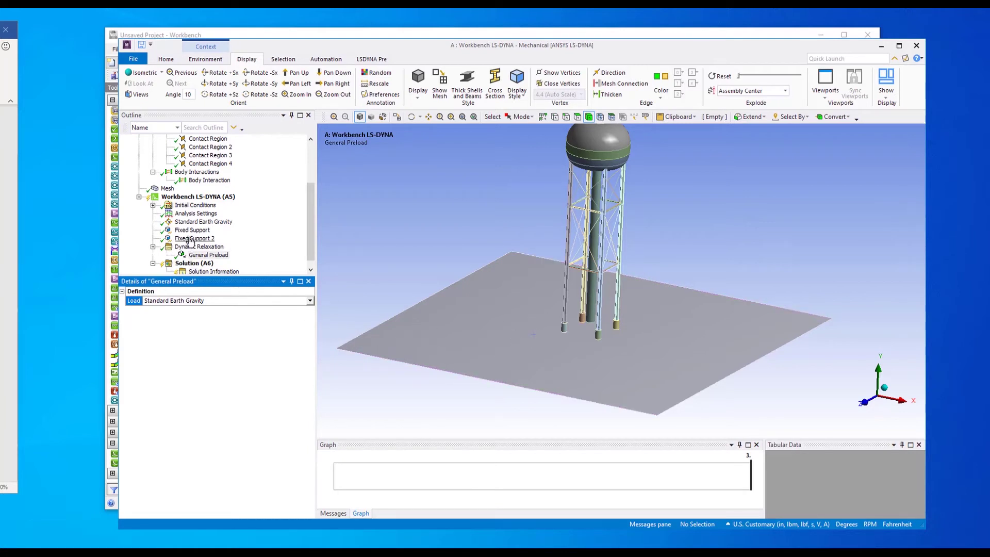
click(198, 197)
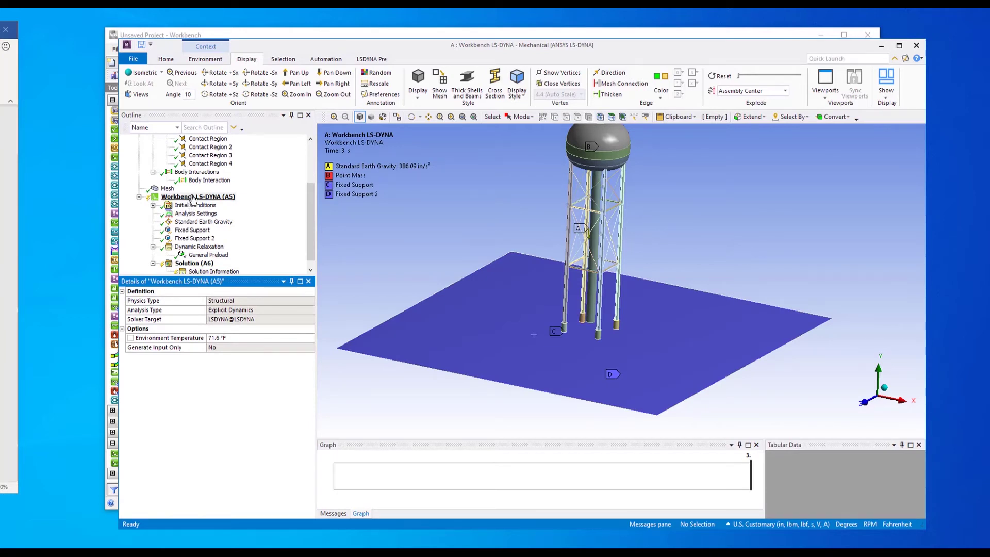
- Insert Contact Properties for Contact Region with a 1E-09 death time
right_click(192, 199)
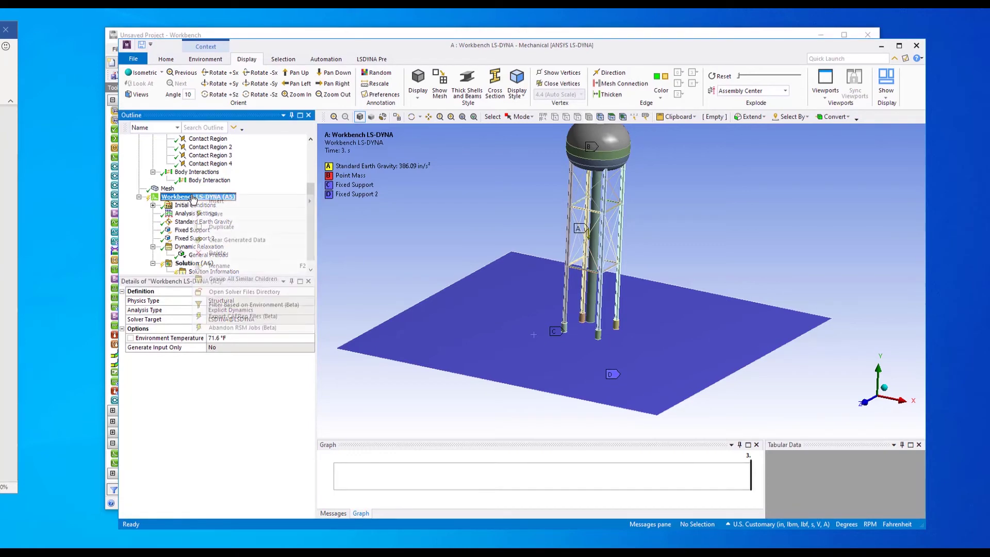
mouse_move(235, 202)
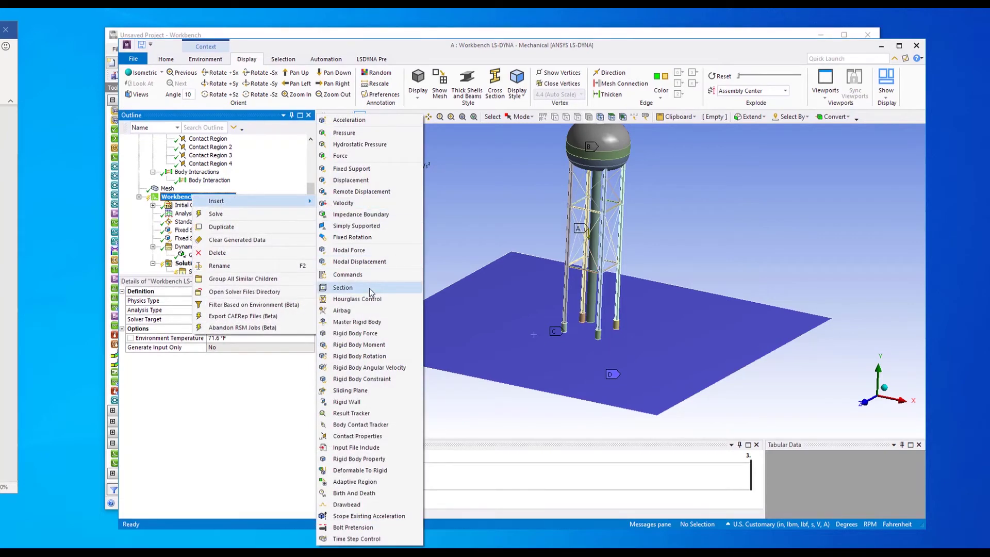
click(379, 436)
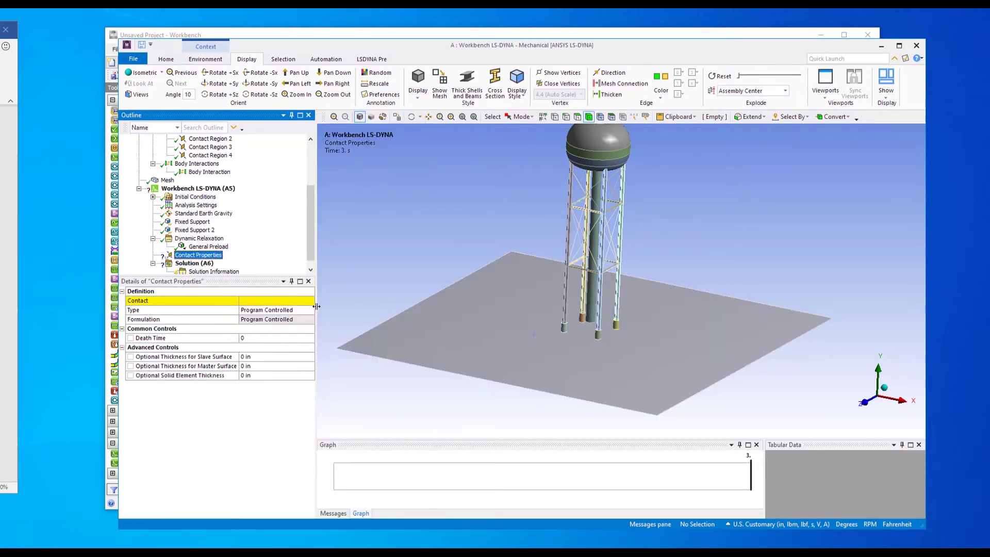
click(299, 301)
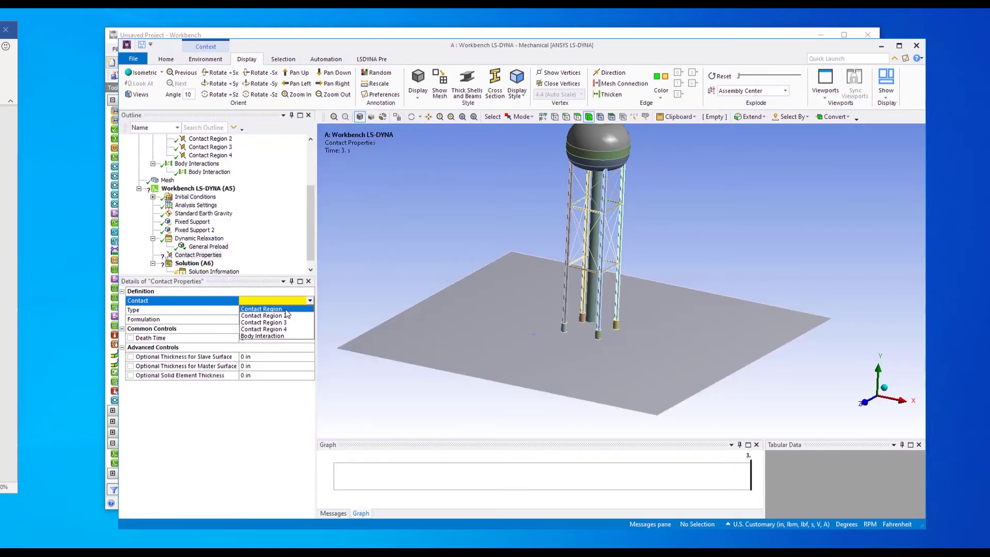
click(286, 309)
scroll(604, 350, up, 5)
drag(567, 331, 523, 343)
scroll(504, 311, up, 3)
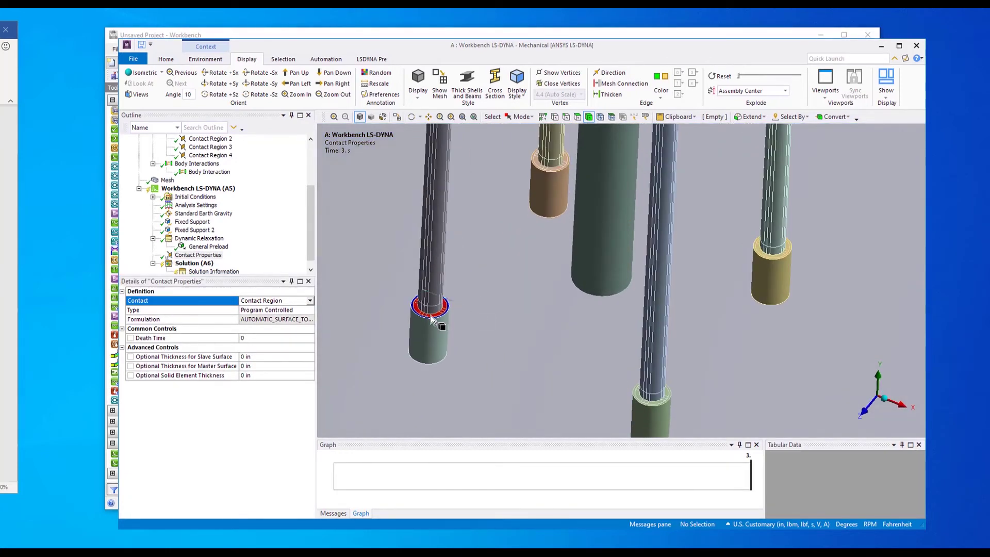
scroll(430, 318, down, 3)
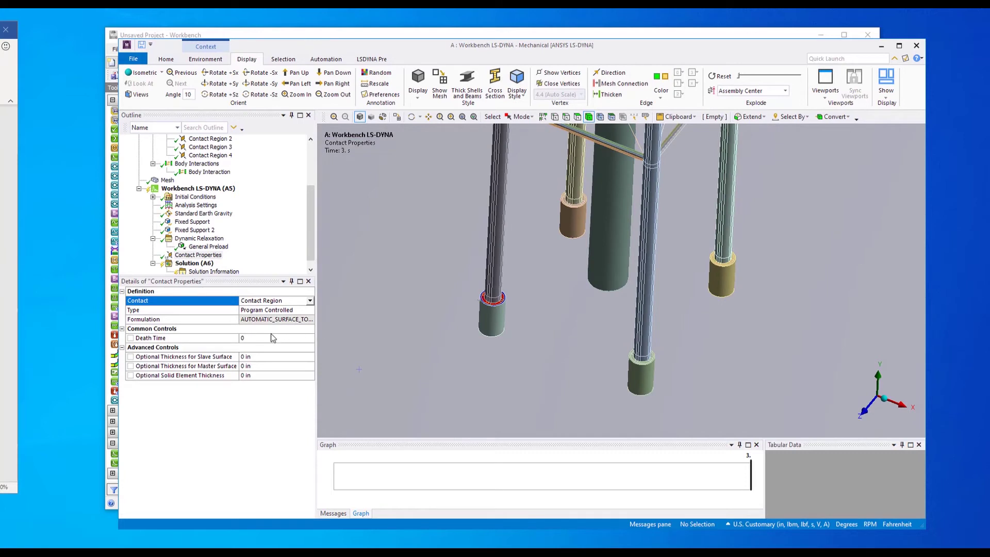
click(244, 338)
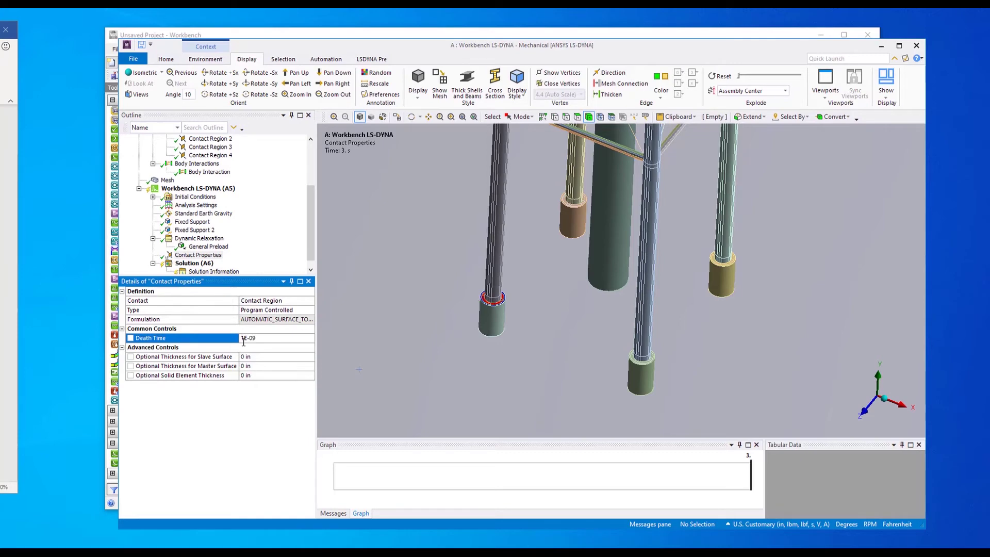
scroll(465, 330, down, 10)
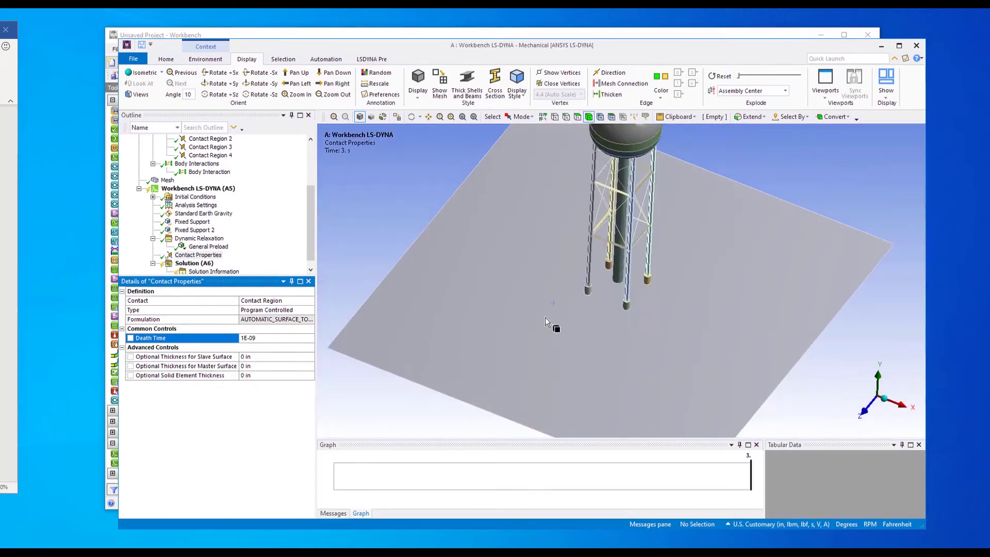
middle_drag(553, 277, 525, 272)
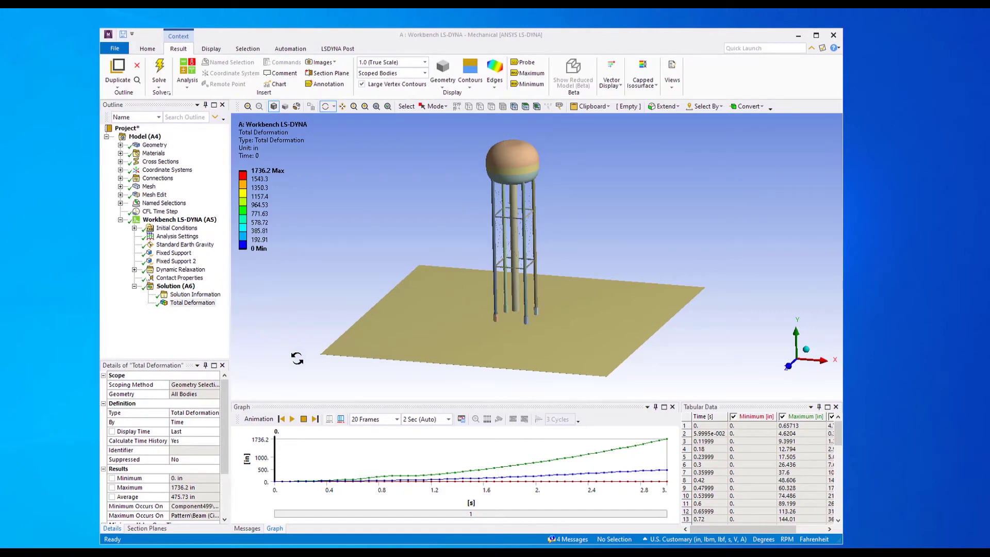
- Play the Total Deformation collapse animation, then stop it
click(292, 418)
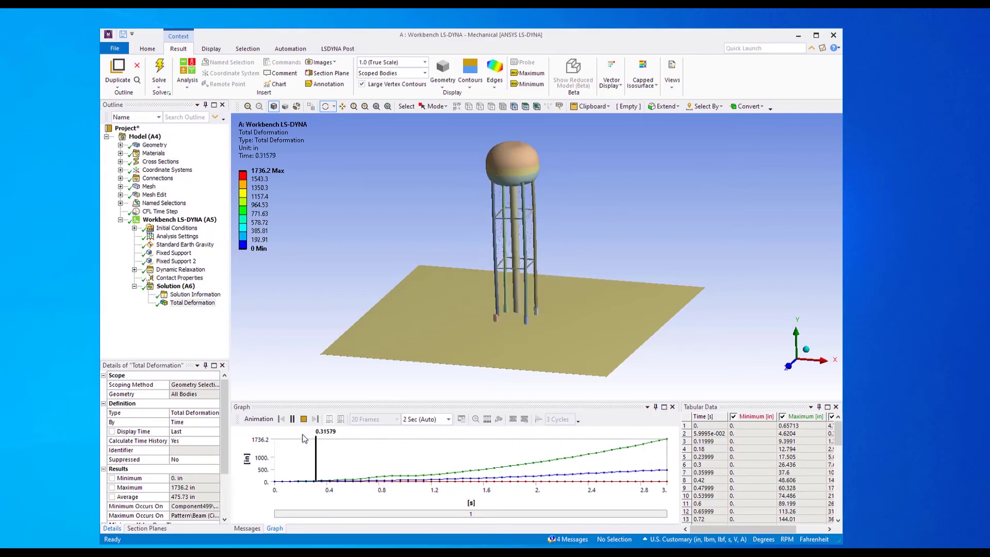
click(304, 419)
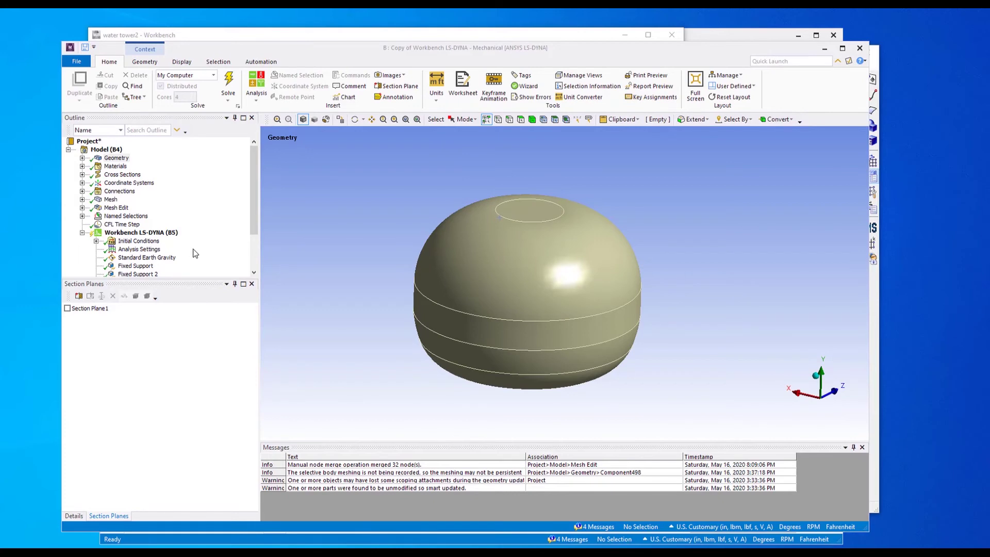
- Display the tank's mesh and use Show All Bodies to restore hidden bodies
middle_drag(468, 282, 468, 282)
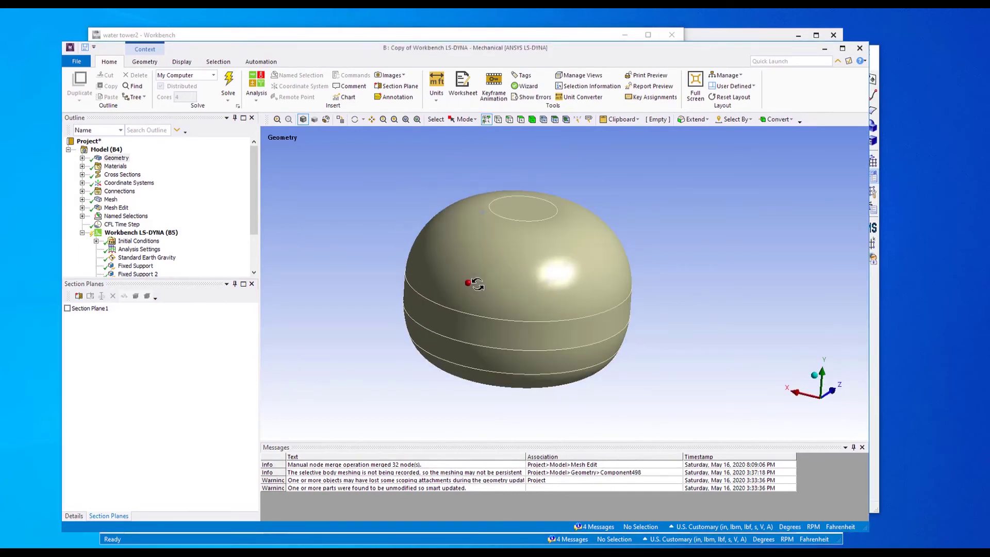
click(110, 199)
mouse_move(442, 327)
middle_down()
mouse_move(448, 358)
mouse_move(454, 263)
mouse_move(436, 327)
middle_up()
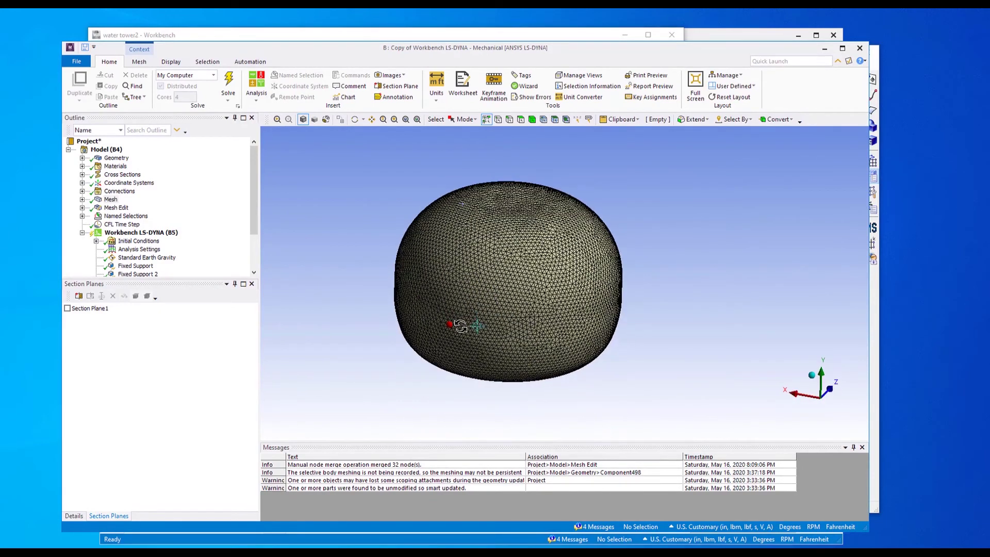
right_click(342, 246)
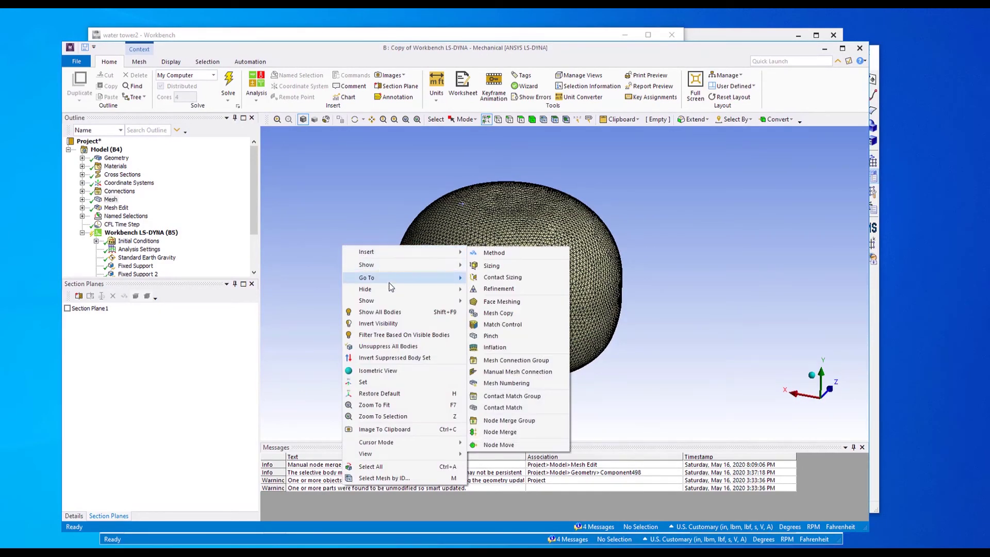
click(416, 312)
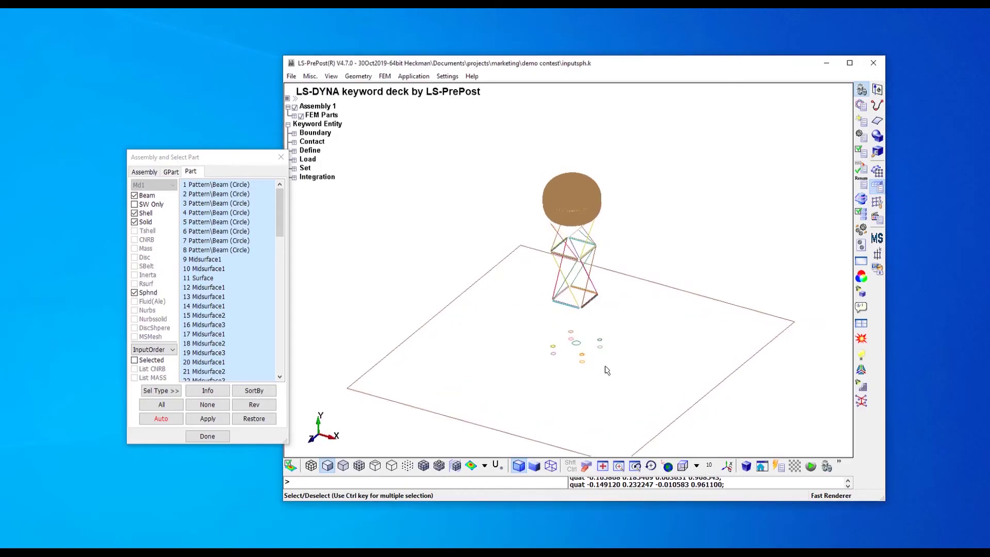
- Isolate the 300 SPHNode water part and frame it in the view
mouse_move(607, 370)
shift+middle_down()
mouse_move(656, 517)
mouse_move(536, 230)
mouse_move(298, 314)
shift+middle_up()
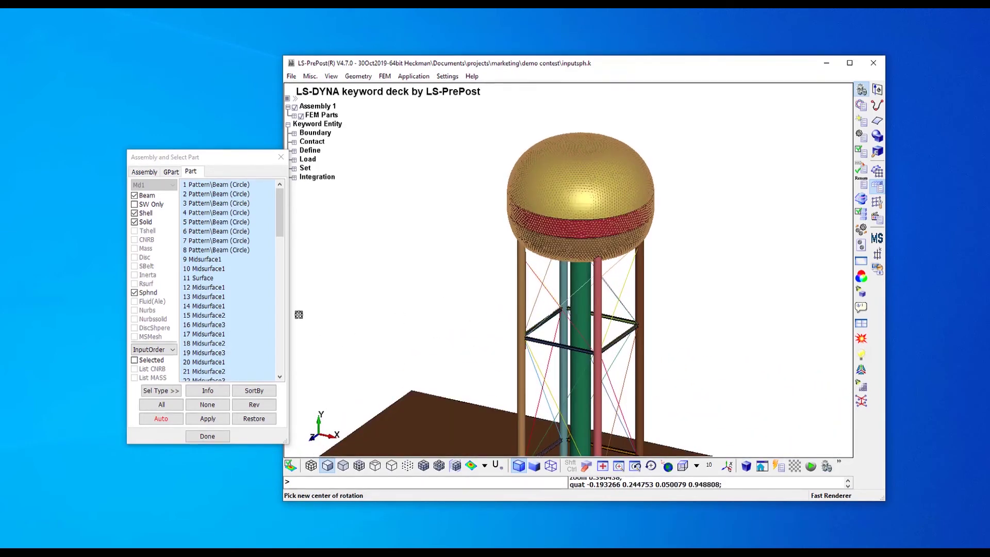
drag(279, 212, 279, 348)
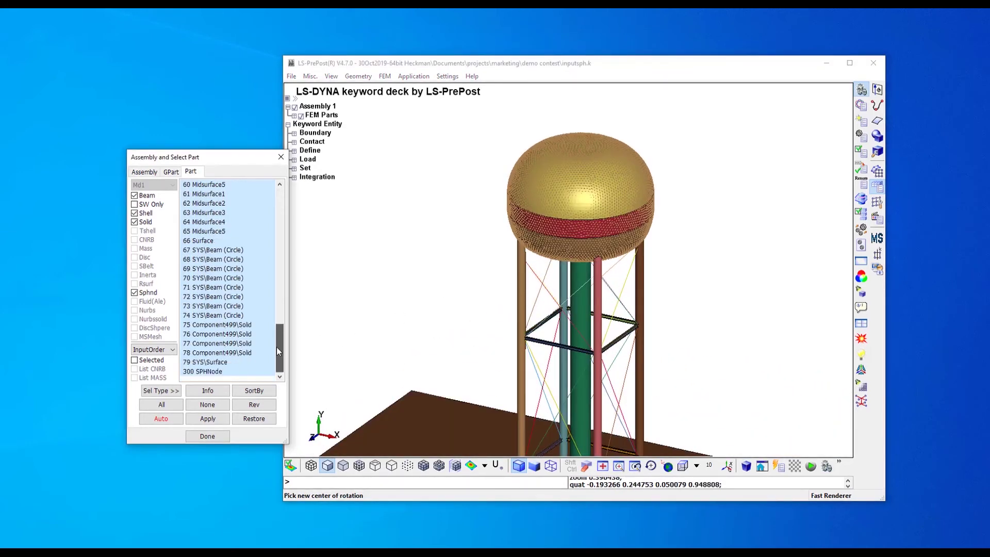
click(206, 371)
scroll(574, 215, up, 3)
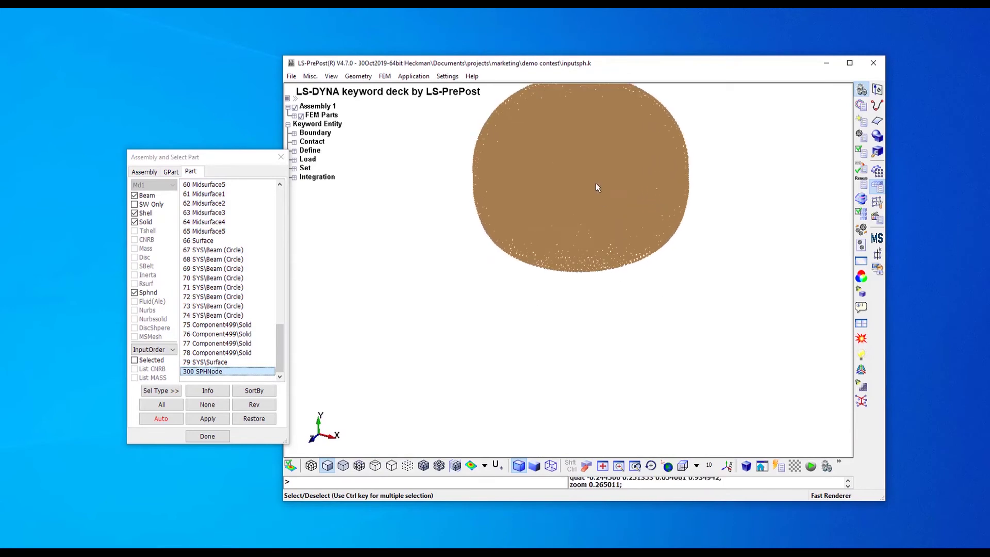
shift+middle_drag(597, 188, 566, 295)
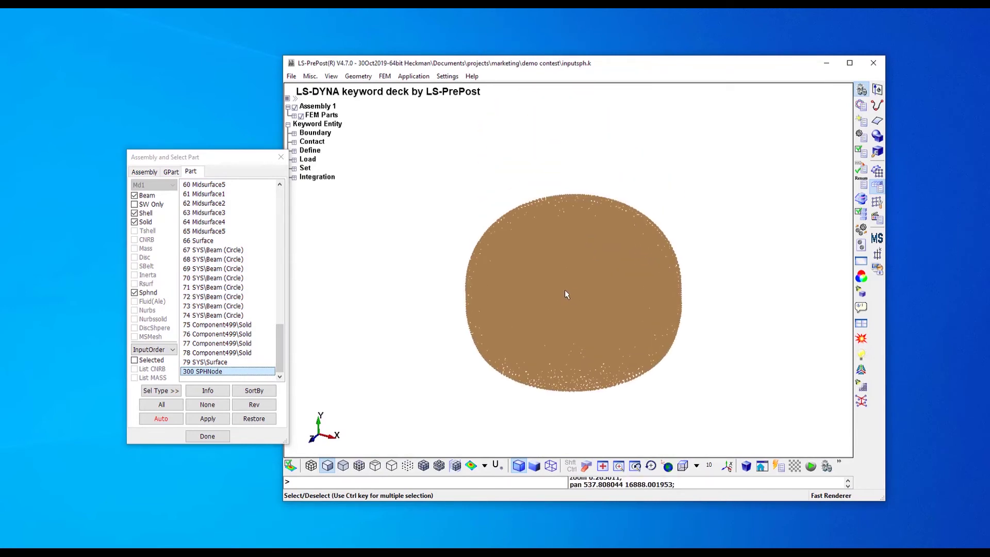
shift+drag(564, 290, 486, 101)
- In General Settings, draw the SPH particles as smooth spheres
click(447, 79)
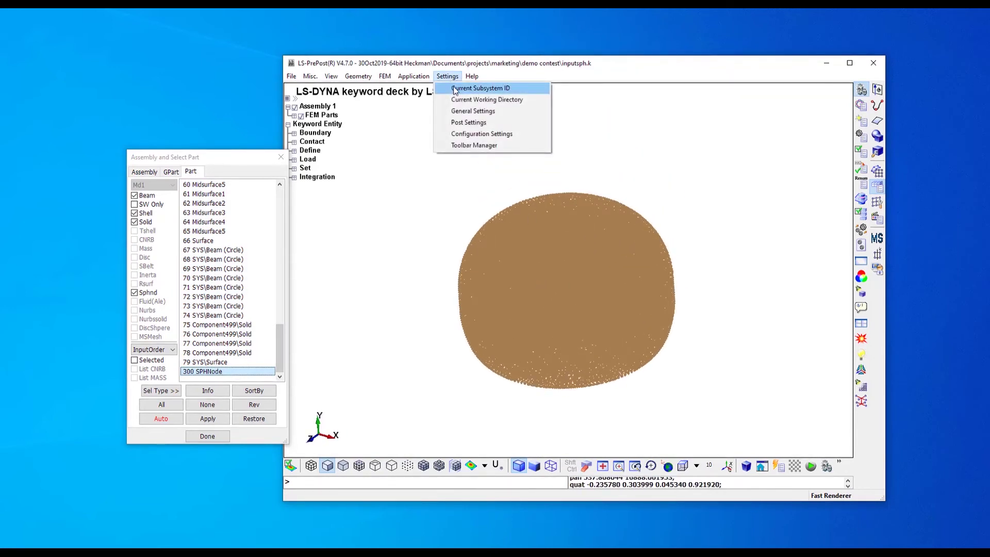
click(465, 111)
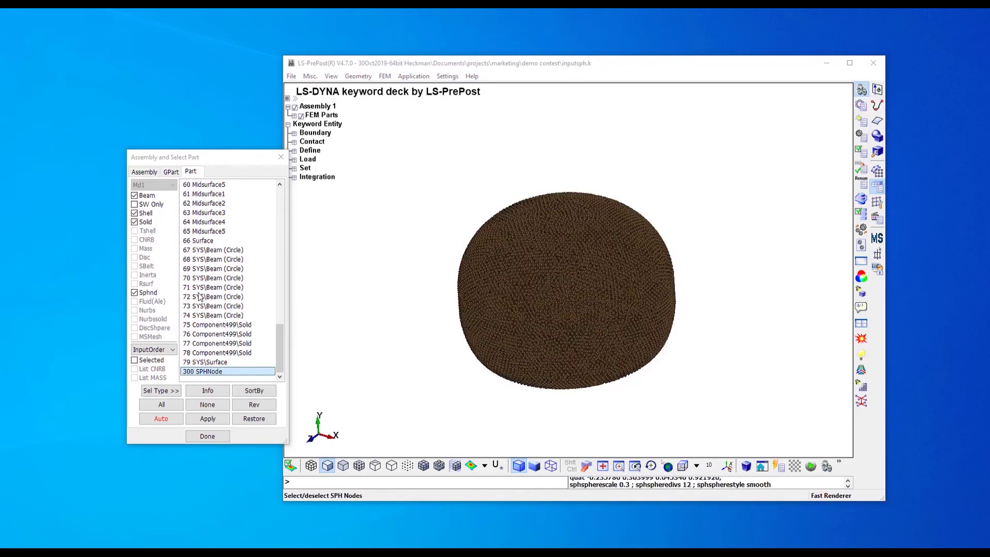
scroll(559, 307, up, 5)
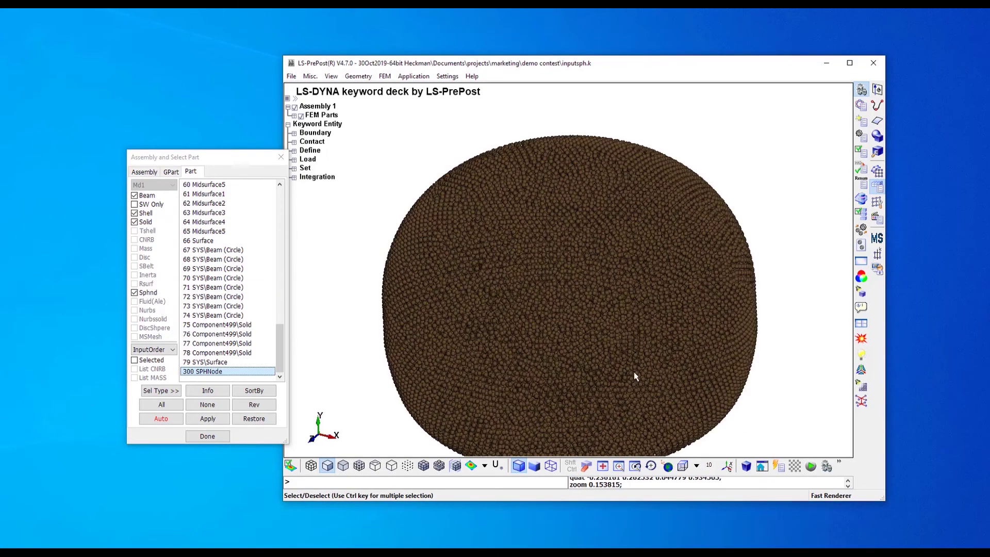
mouse_move(635, 377)
shift+mouse_down()
mouse_move(545, 358)
mouse_move(585, 261)
mouse_move(572, 168)
mouse_move(578, 302)
shift+mouse_up()
scroll(572, 194, down, 2)
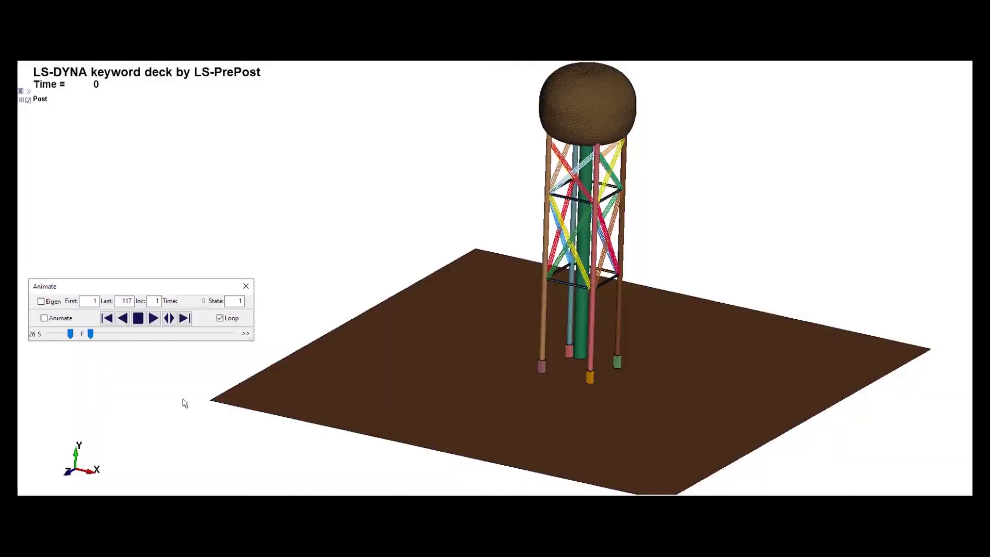
- Play the Animate dialog forward to watch the tower collapse onto the plate
click(153, 318)
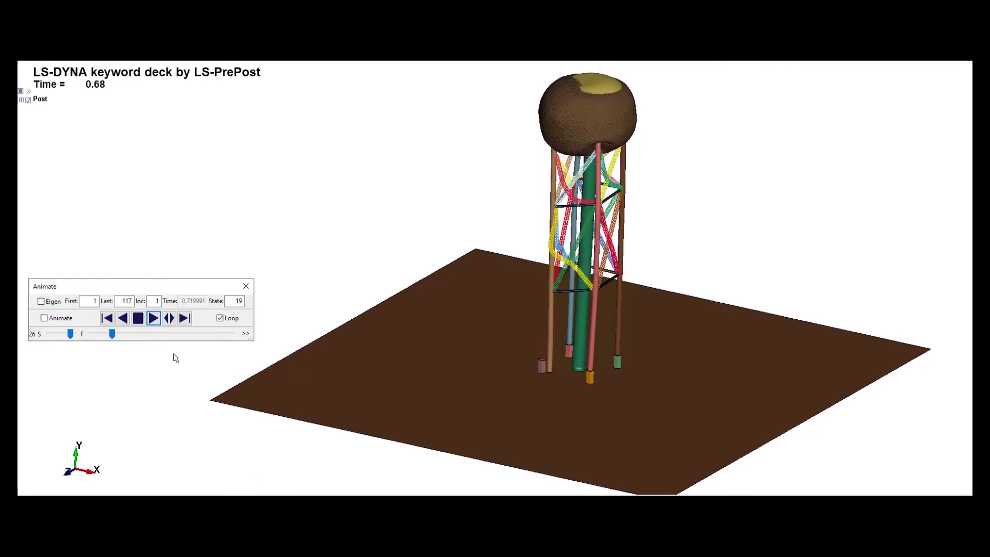